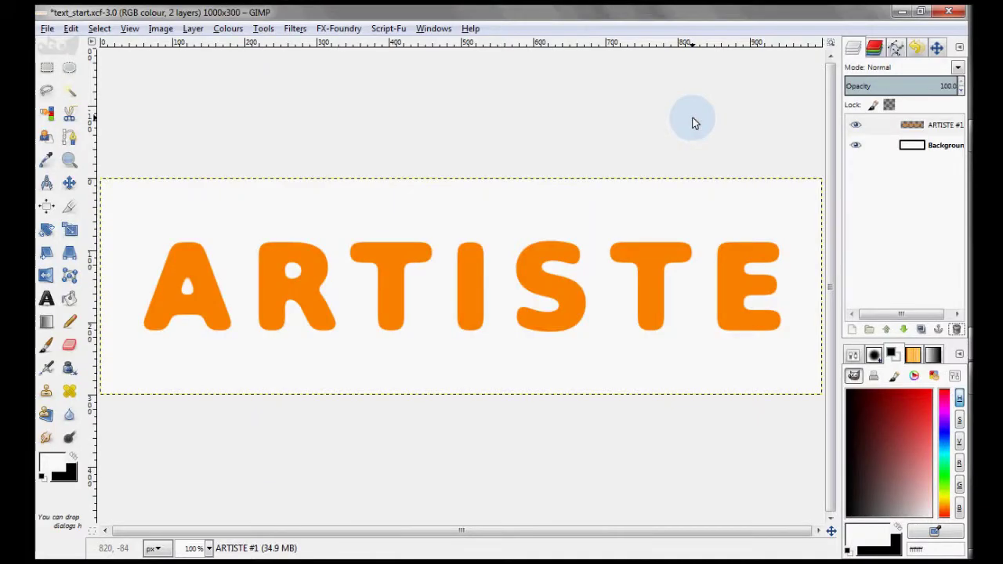
# Turn the ARTISTE #1 layer's alpha into a selection and shrink it by 5 px.
pyautogui.rightClick(913, 128)
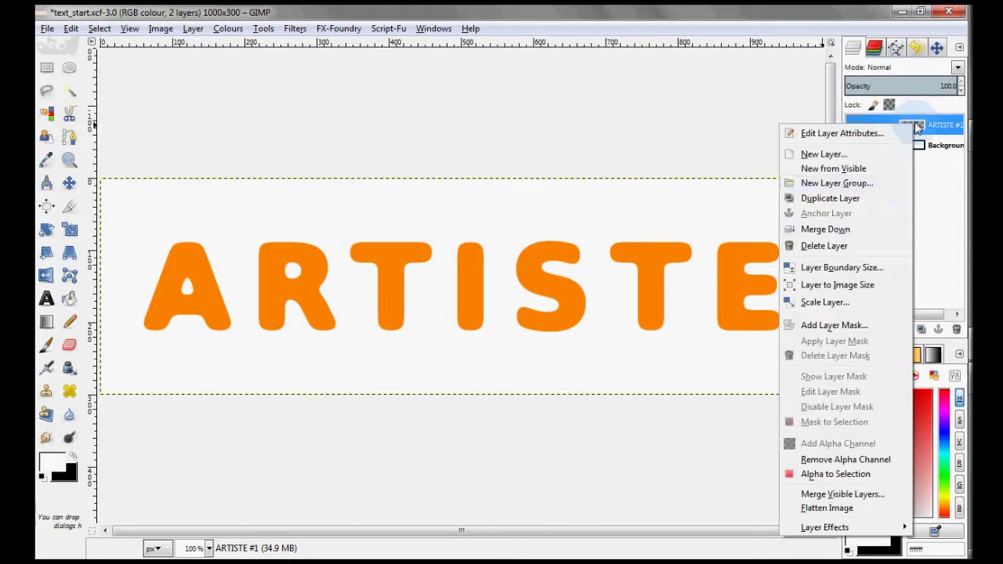
pyautogui.click(865, 476)
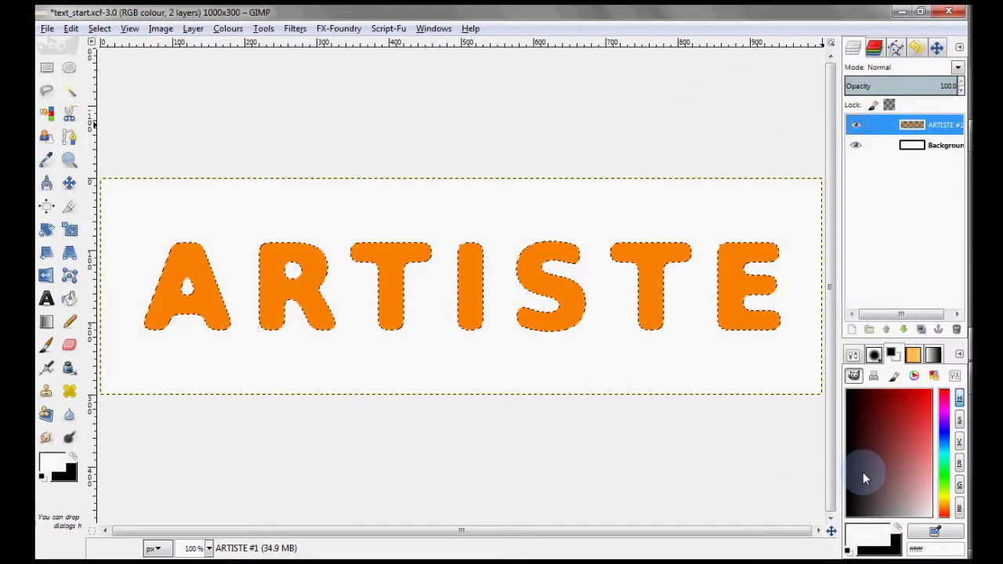
pyautogui.click(99, 29)
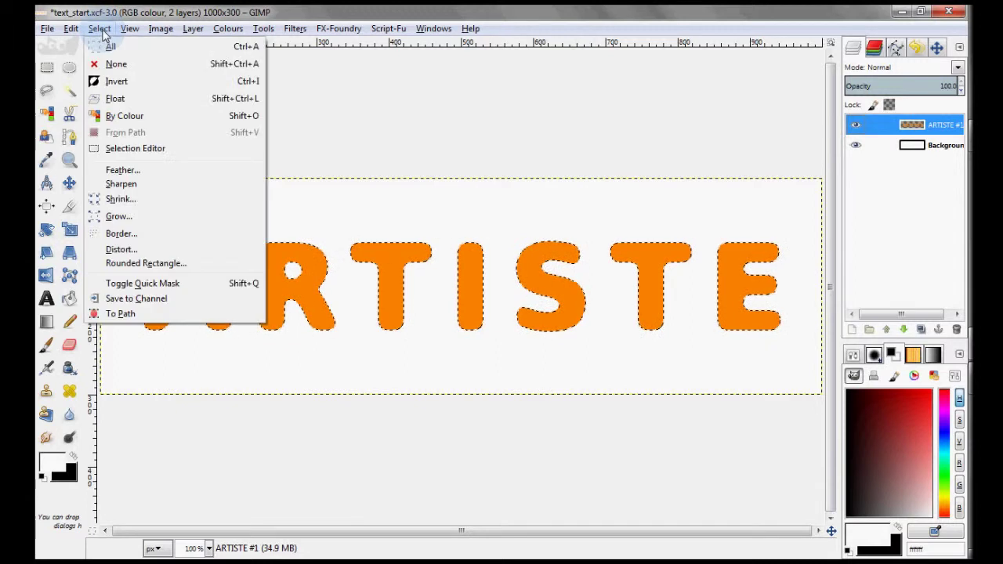
pyautogui.click(196, 206)
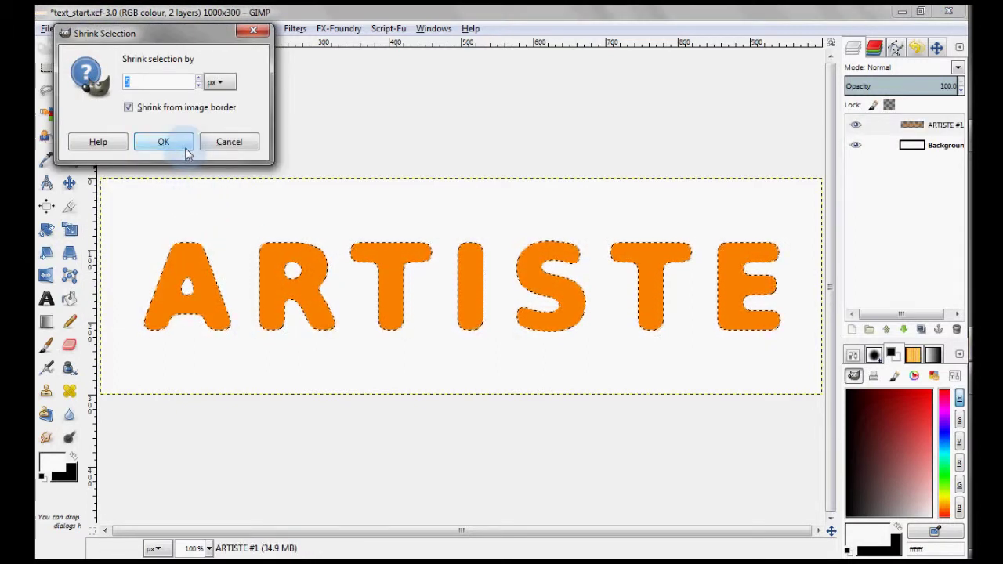
pyautogui.click(181, 152)
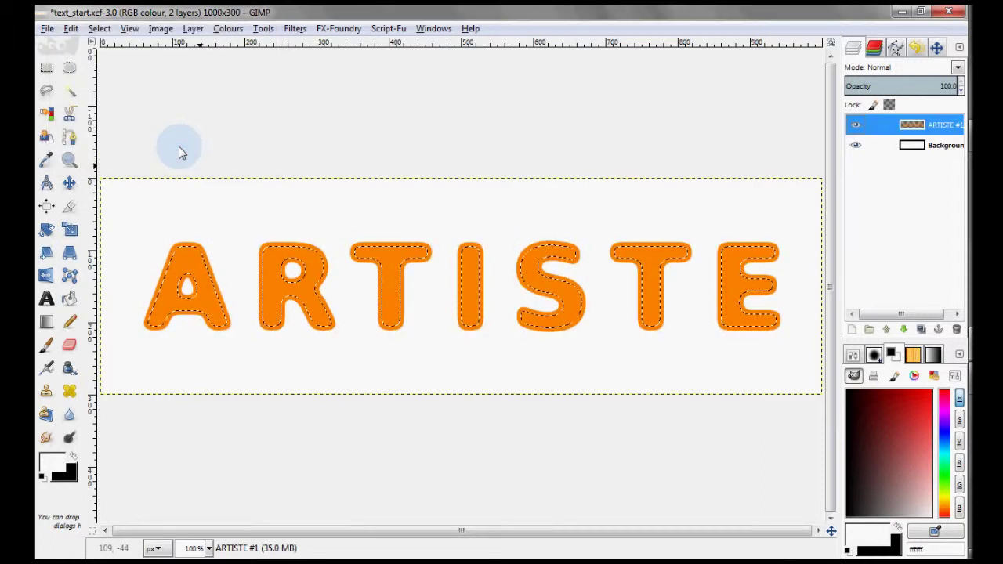
# Feather the selection by 30 px and add a new transparent layer on top.
pyautogui.click(99, 28)
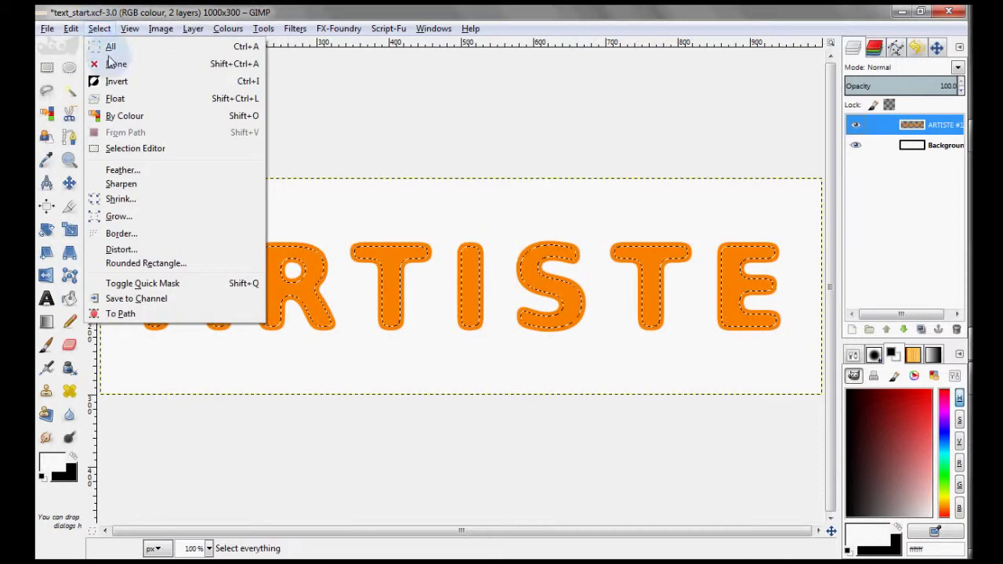
pyautogui.click(143, 171)
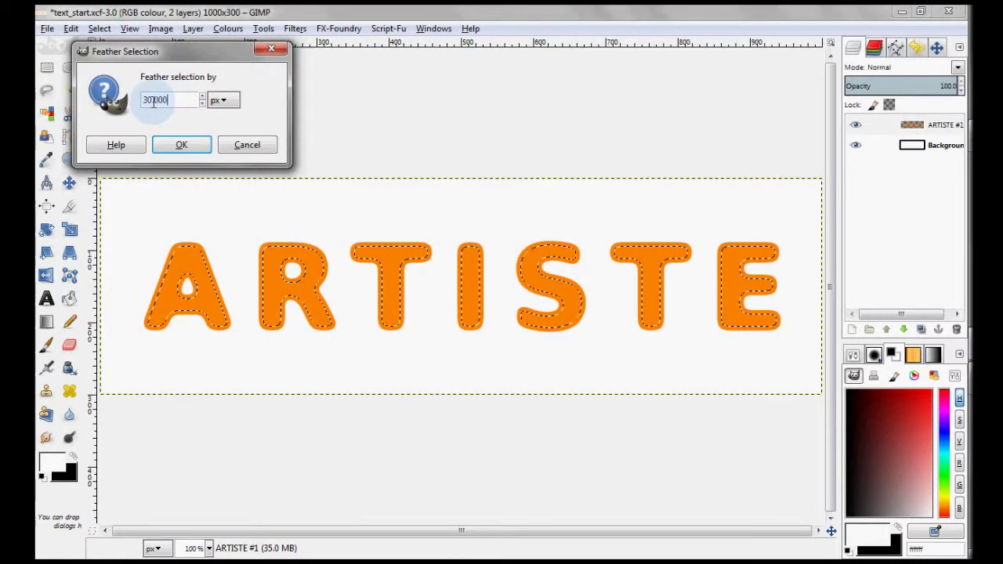
pyautogui.click(178, 146)
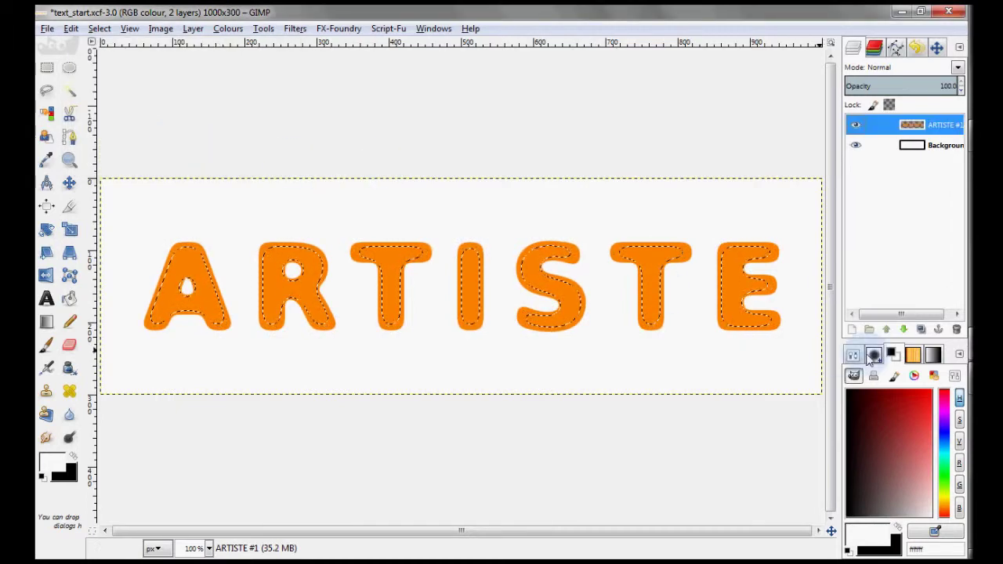
pyautogui.click(854, 331)
pyautogui.click(215, 289)
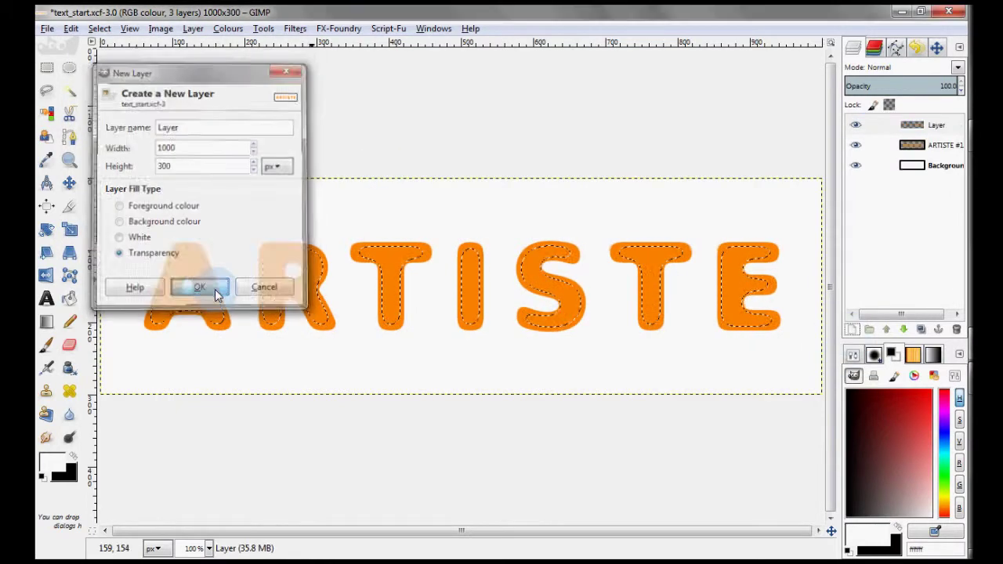
# Bucket-fill the feathered selection white, deselect, and lower the glow layer's opacity to 49.7.
pyautogui.click(70, 300)
pyautogui.click(853, 355)
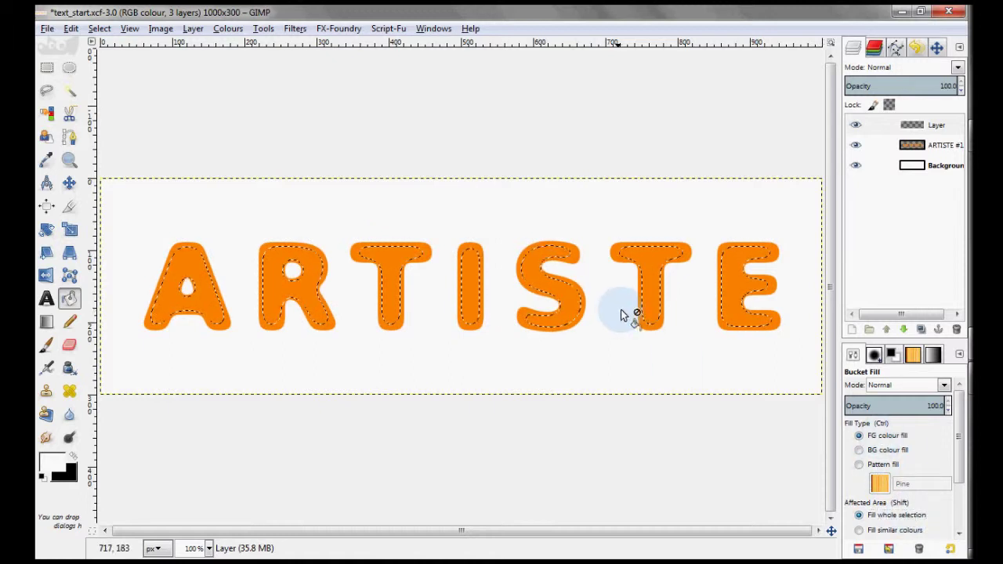
pyautogui.click(650, 306)
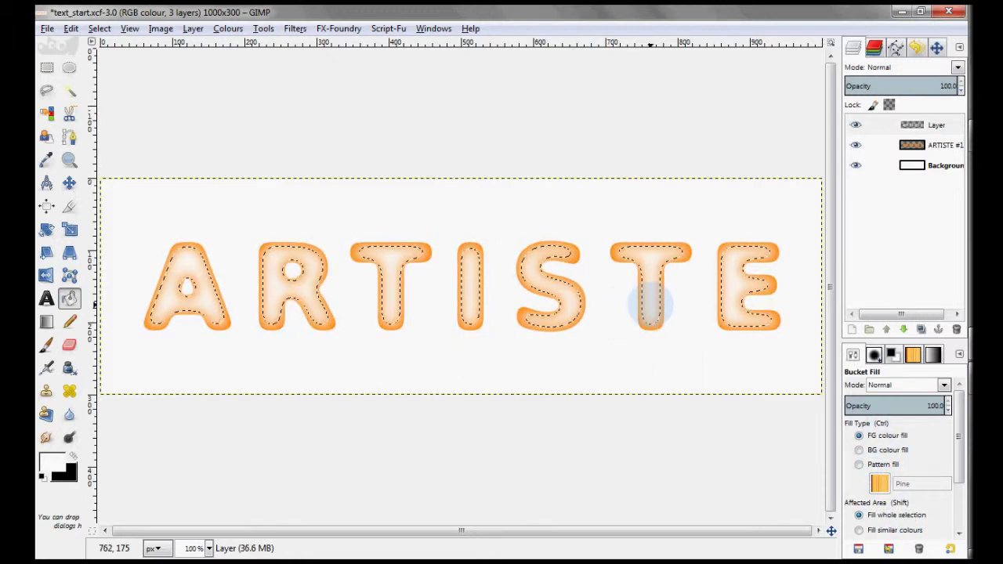
pyautogui.click(99, 29)
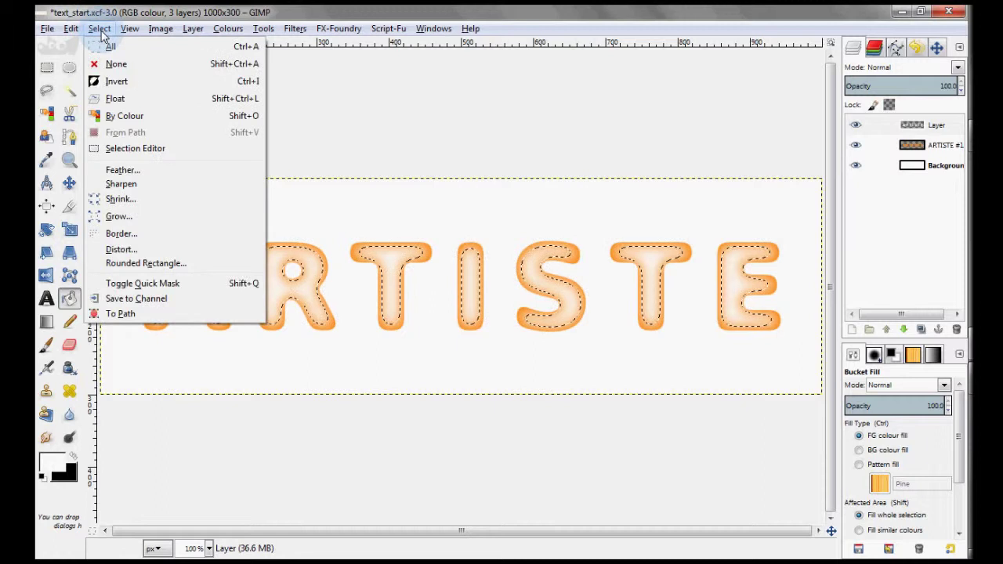
pyautogui.click(116, 64)
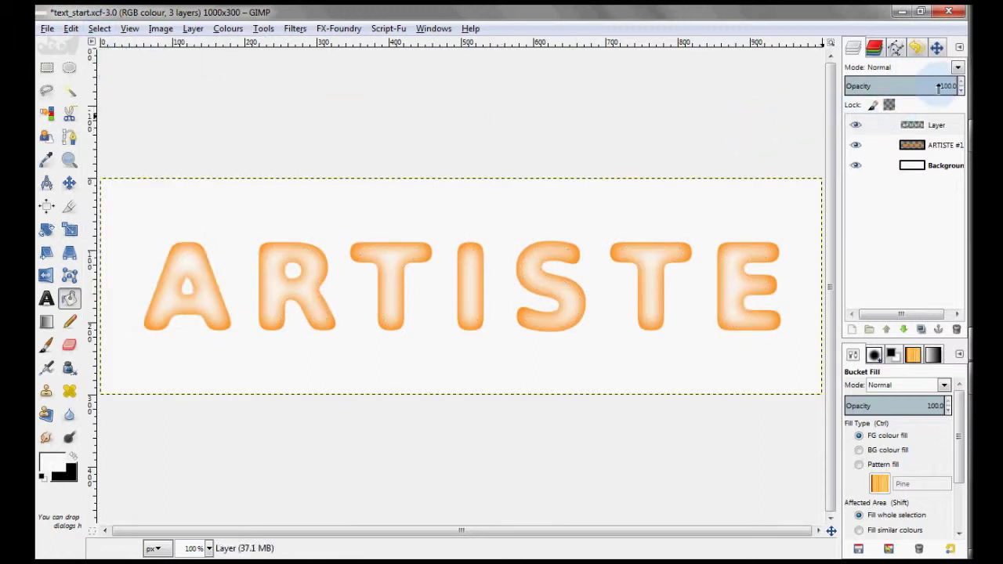
pyautogui.click(939, 87)
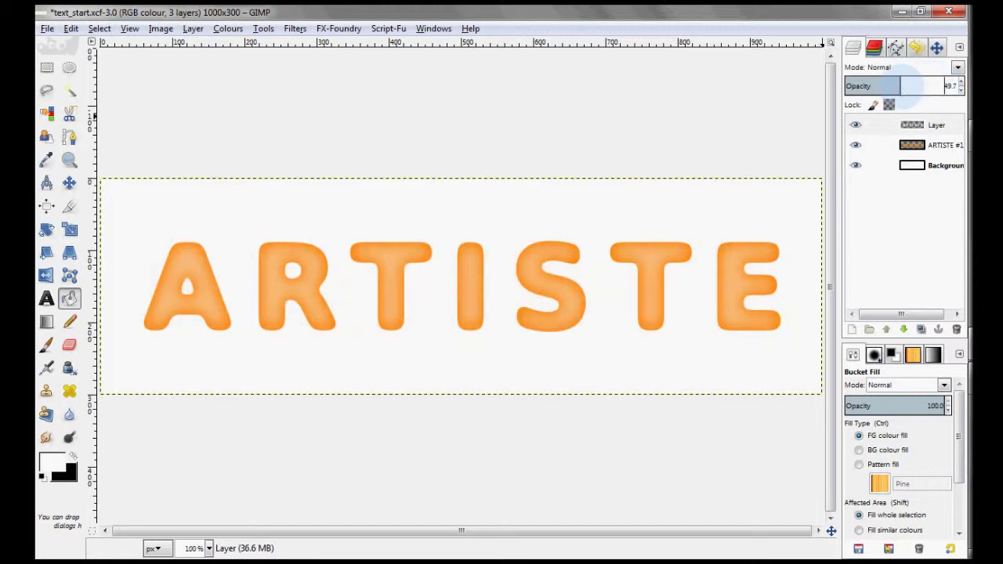
pyautogui.click(941, 149)
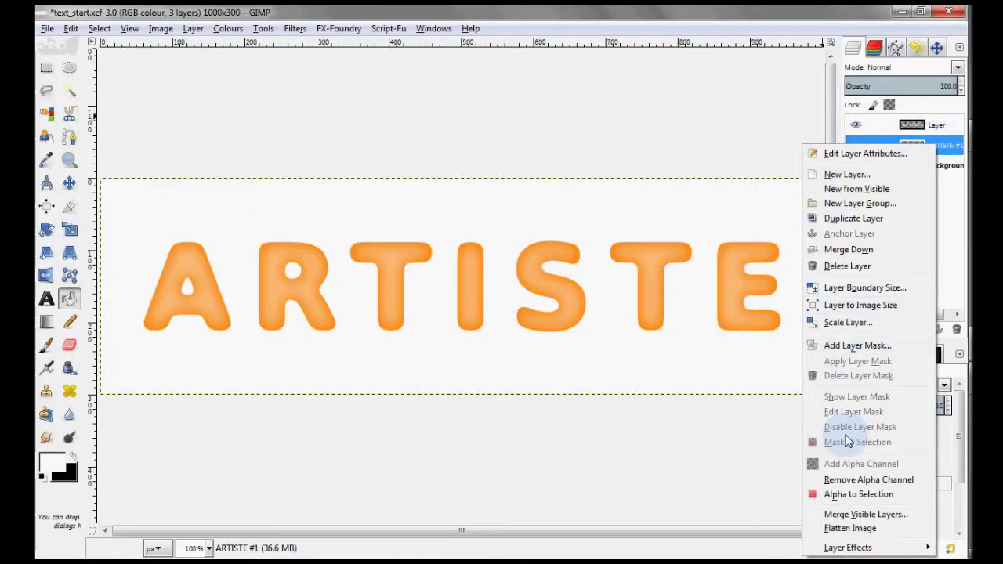
# Select the ARTISTE letter outline and invert it to the area outside the letters.
pyautogui.click(850, 494)
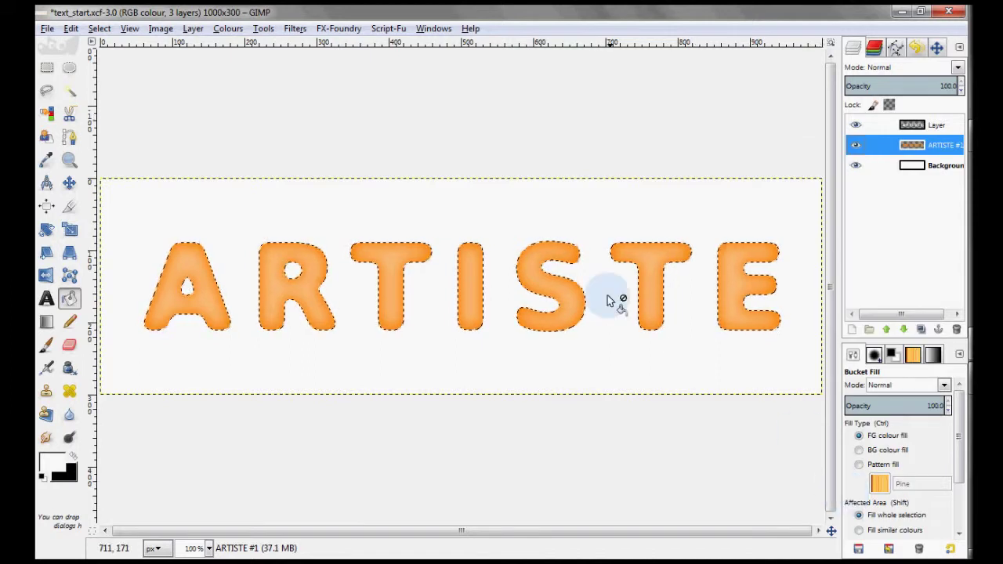
pyautogui.click(101, 30)
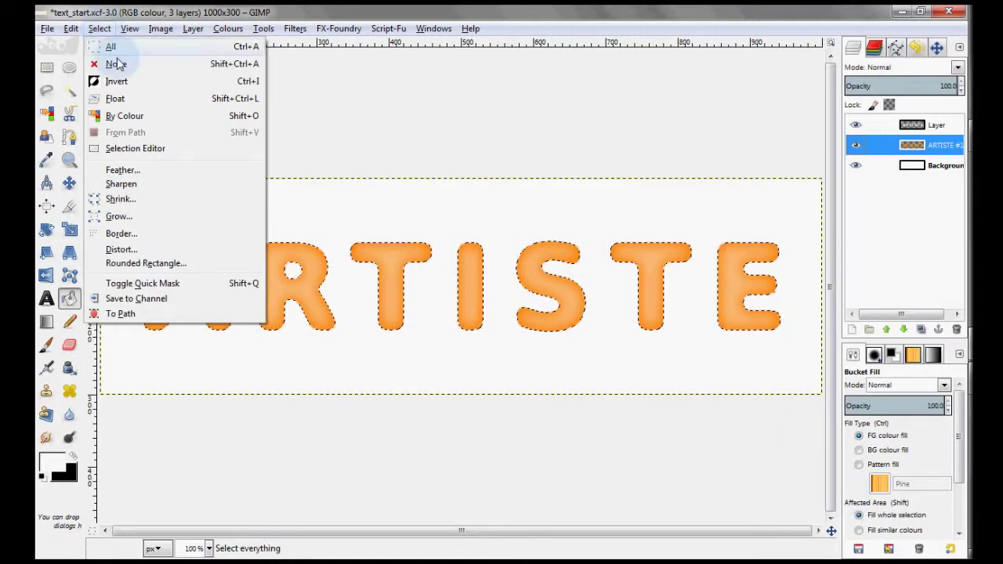
pyautogui.click(128, 85)
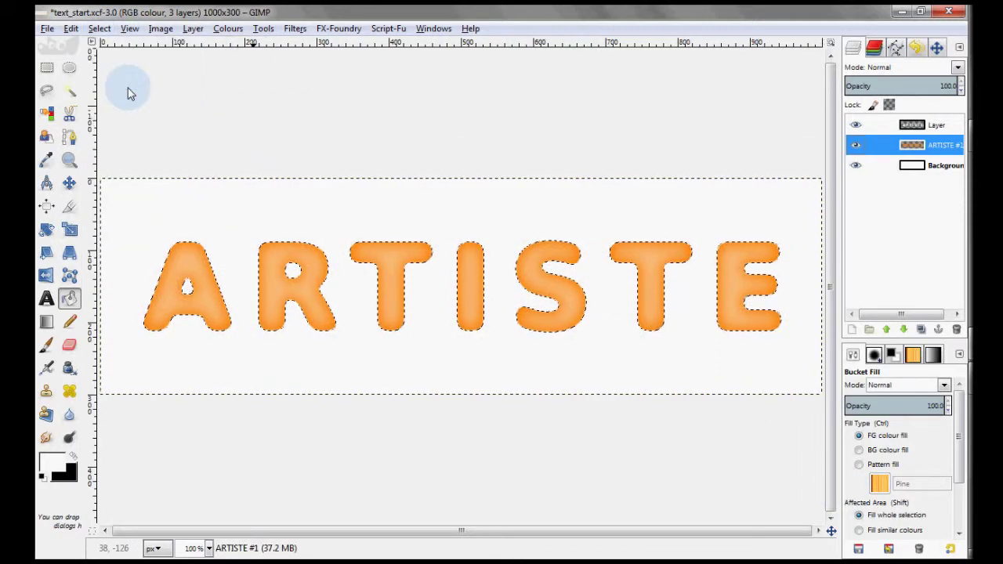
# Apply a Drop Shadow with zero offset and 15 px blur, without resizing the image.
pyautogui.click(295, 29)
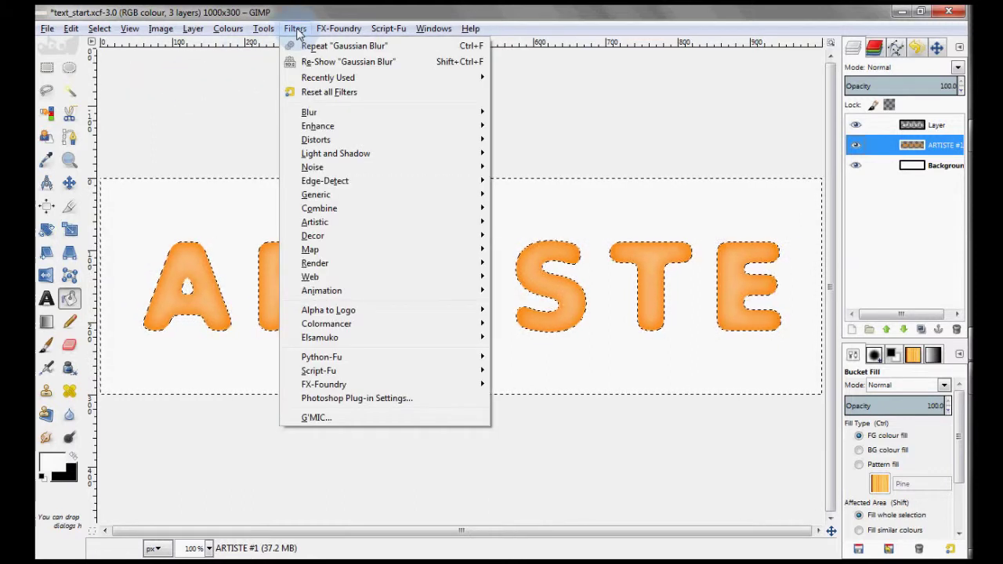
pyautogui.moveTo(336, 153)
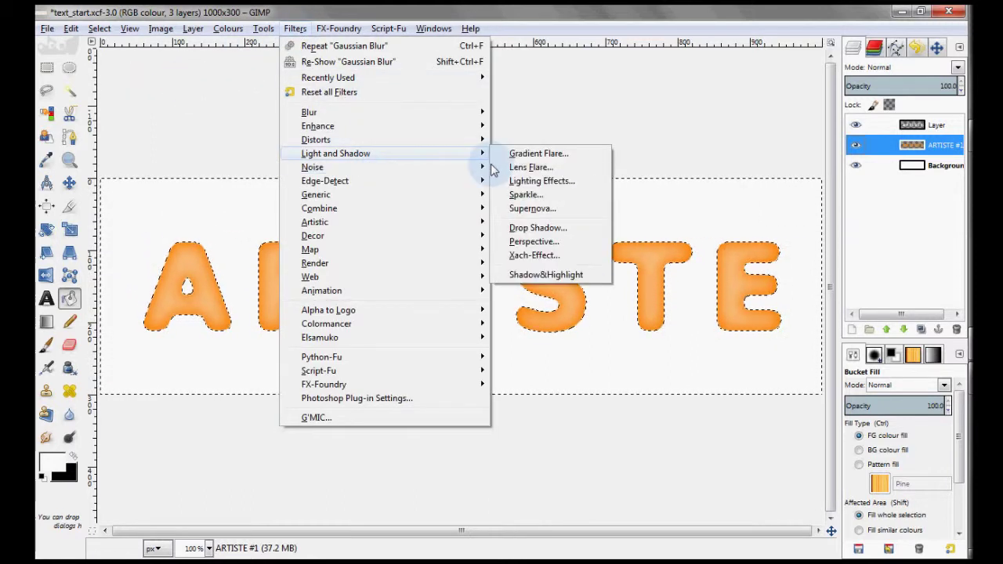
pyautogui.click(555, 228)
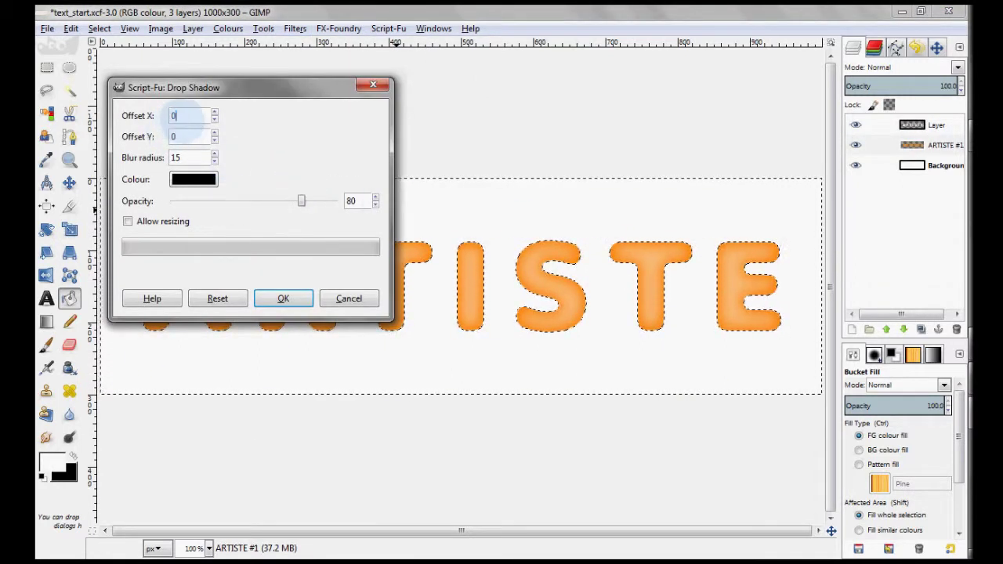
pyautogui.click(170, 220)
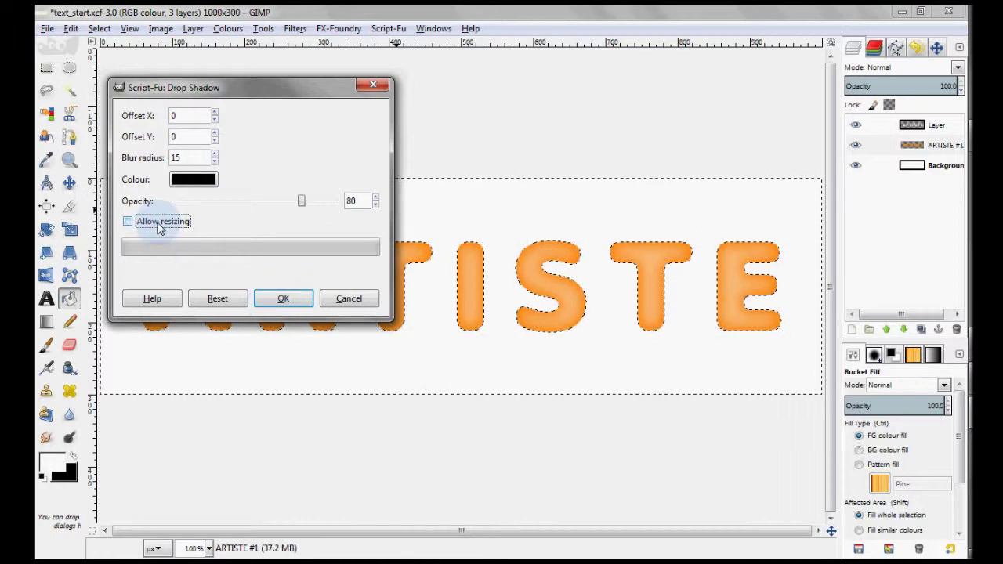
pyautogui.click(284, 300)
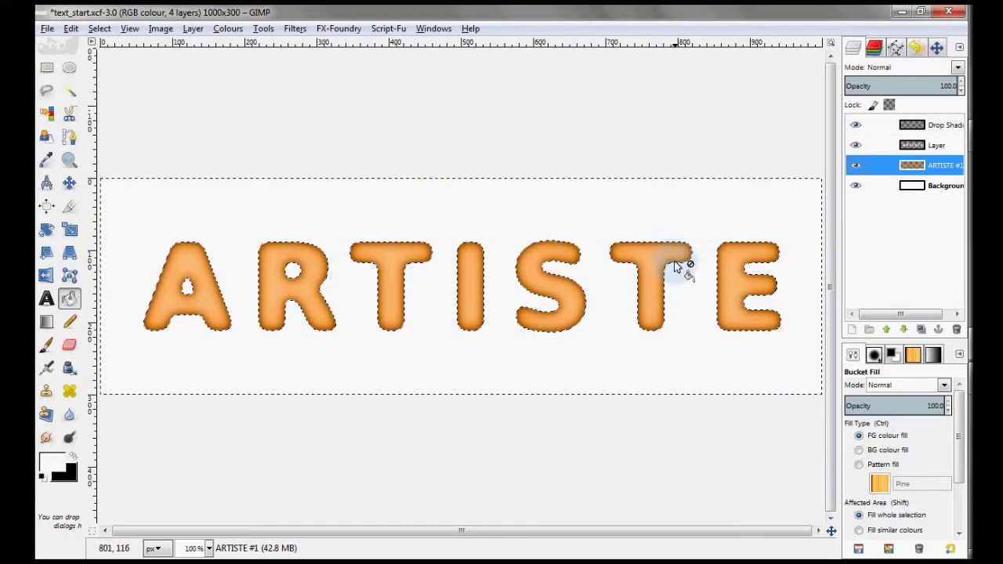
# Clear the selection and lower the Drop Shadow layer's opacity to about 69.
pyautogui.click(938, 130)
pyautogui.click(99, 28)
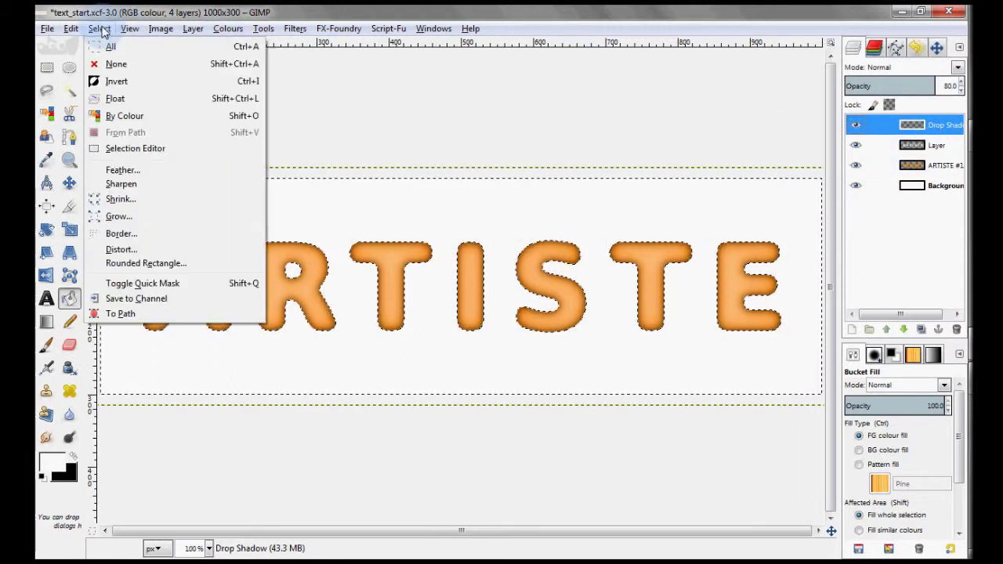
pyautogui.click(116, 64)
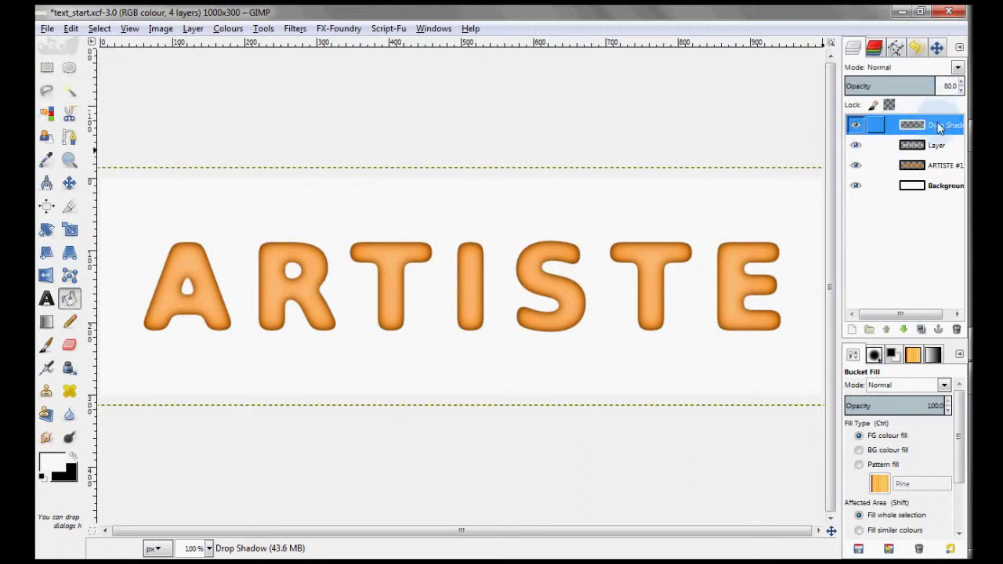
pyautogui.moveTo(936, 84); pyautogui.dragTo(922, 86)
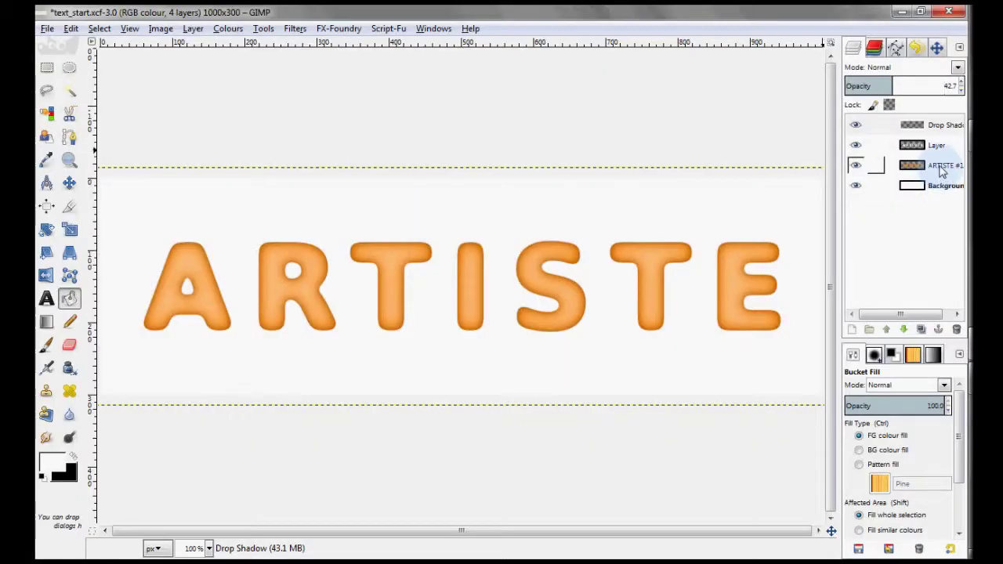
pyautogui.rightClick(941, 171)
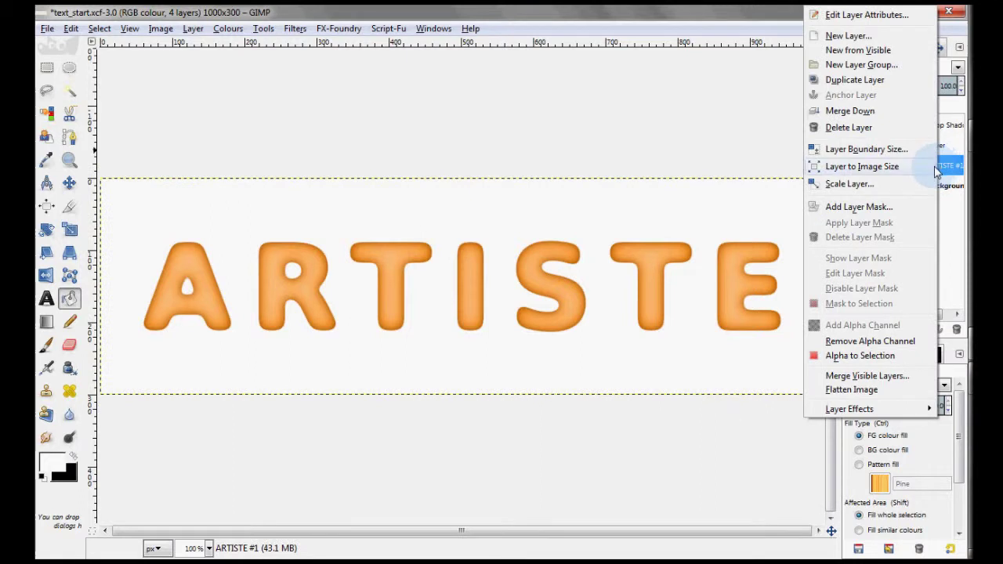
# Turn the ARTISTE #1 layer's alpha into a selection and shrink it by 2 px.
pyautogui.click(873, 357)
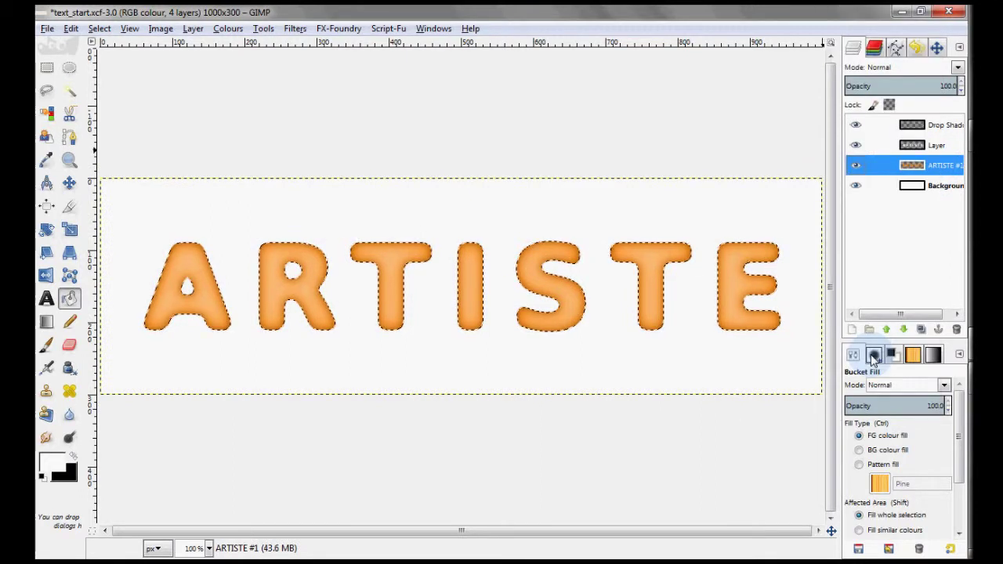
pyautogui.click(99, 29)
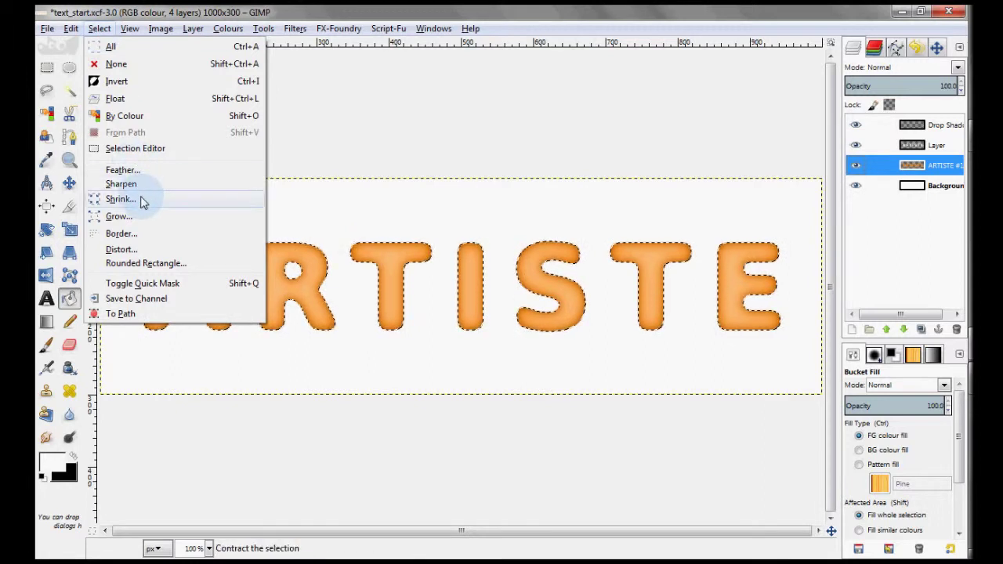
pyautogui.click(129, 199)
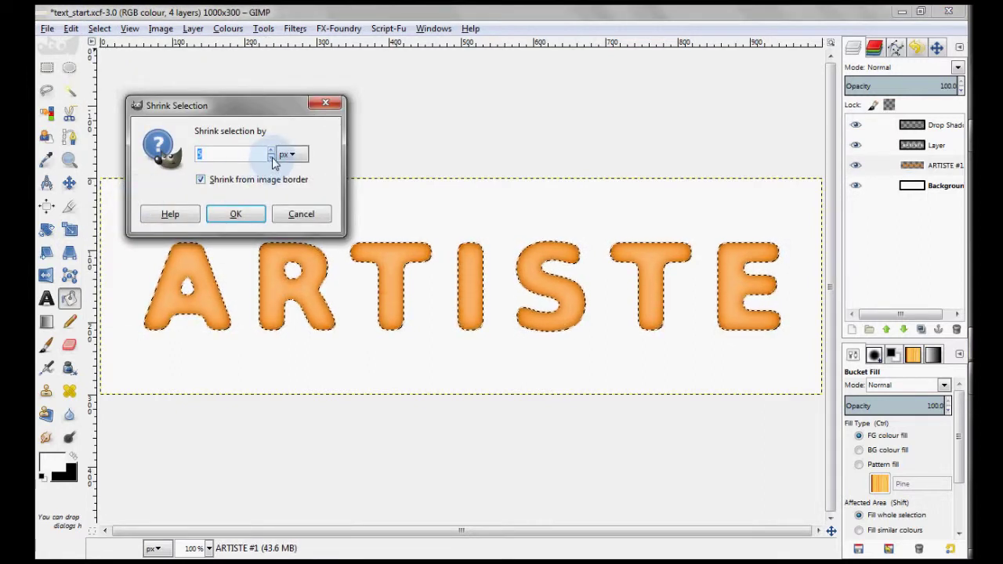
pyautogui.click(239, 213)
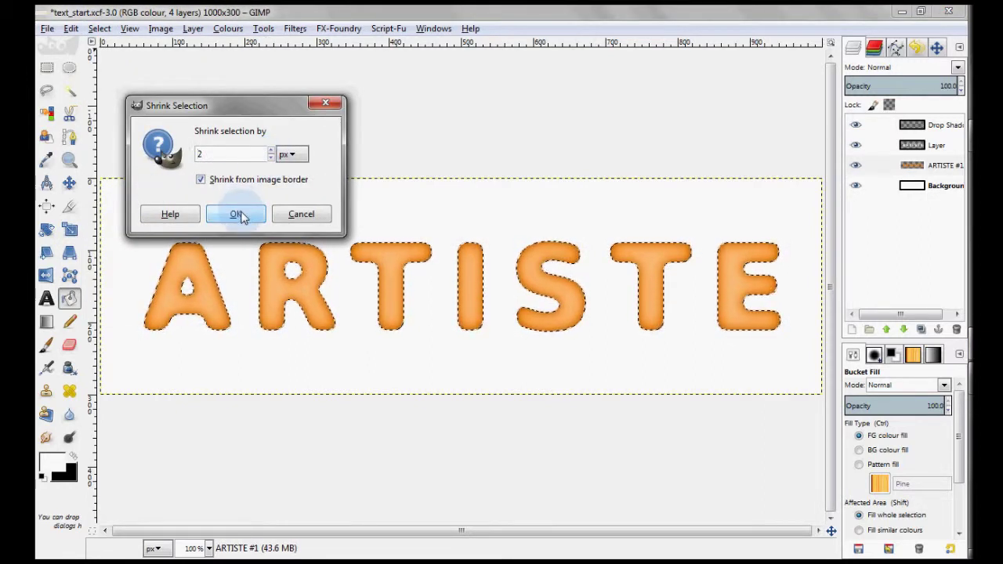
pyautogui.click(240, 215)
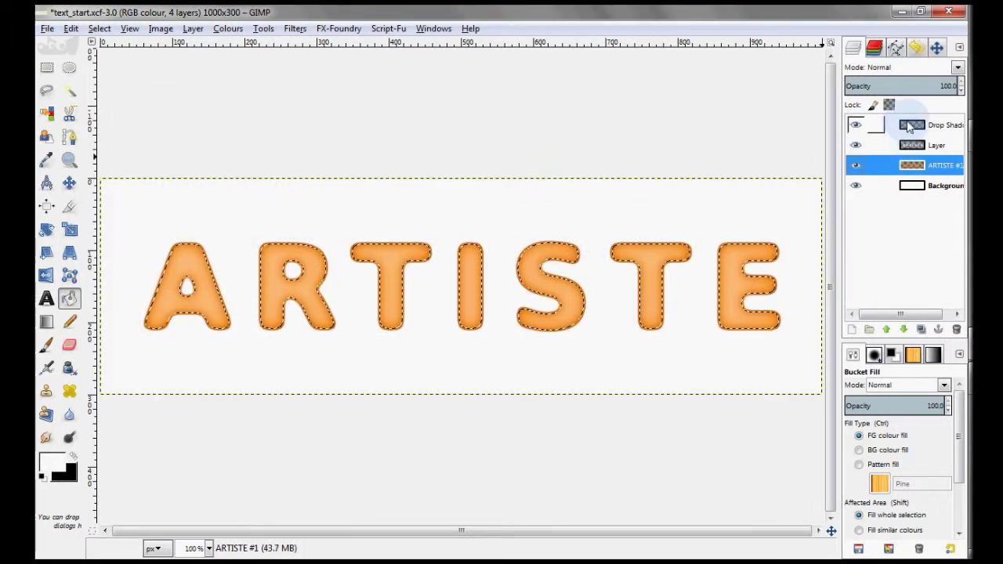
# Create a new channel named Channel, initialised from the shrunken letter selection.
pyautogui.click(875, 48)
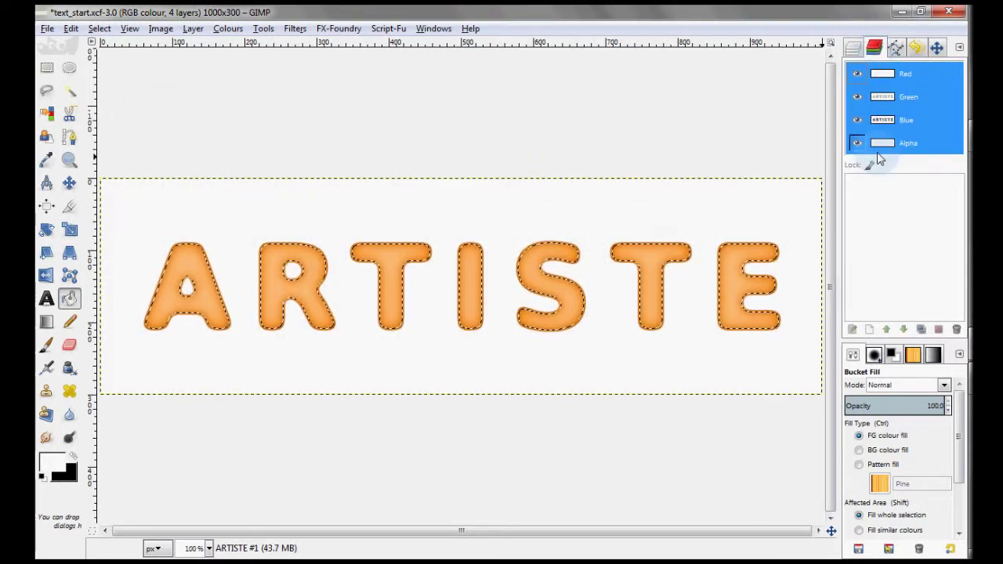
pyautogui.click(869, 329)
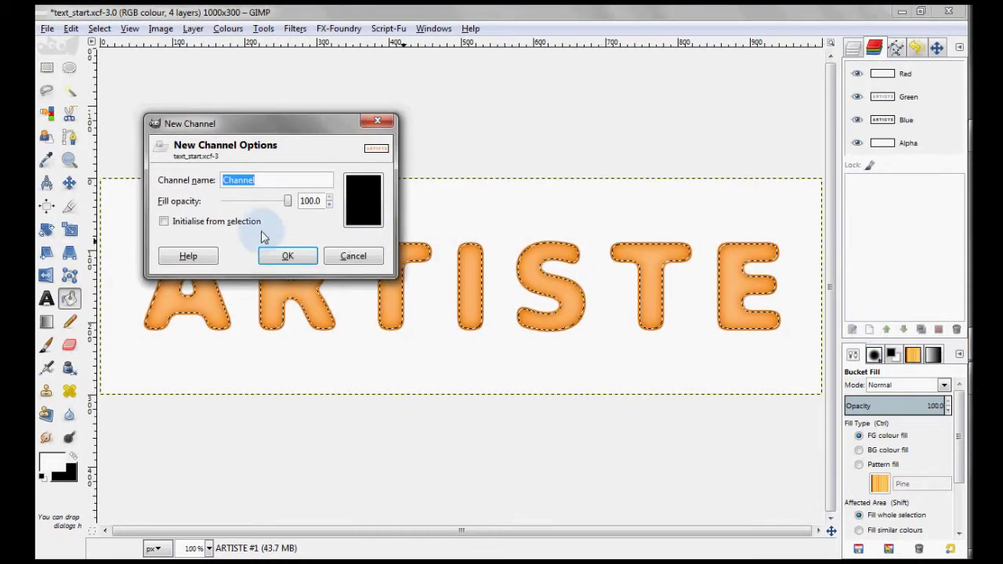
pyautogui.click(218, 221)
pyautogui.click(287, 256)
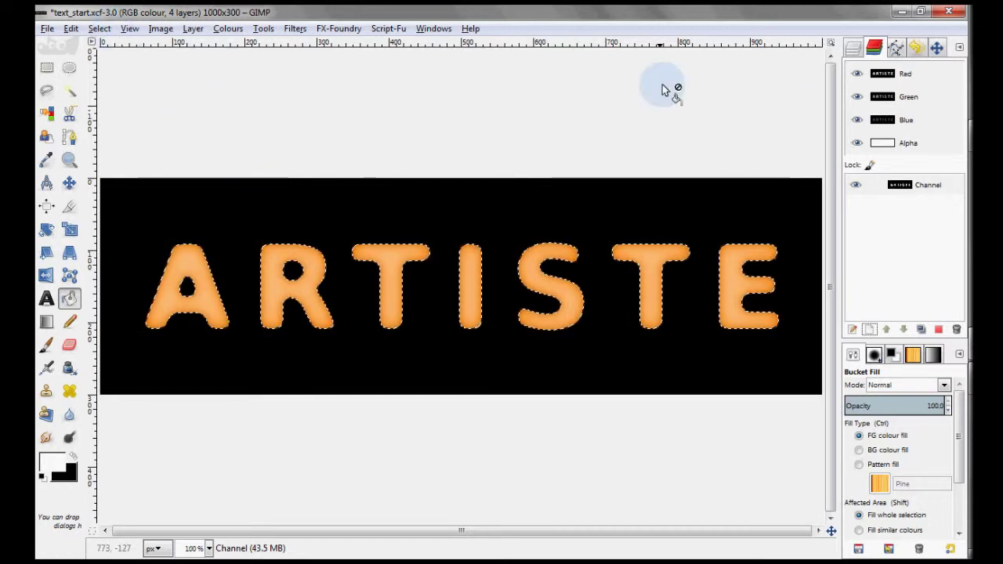
# Reload the ARTISTE #1 letter selection and nudge it slightly down and right.
pyautogui.click(856, 51)
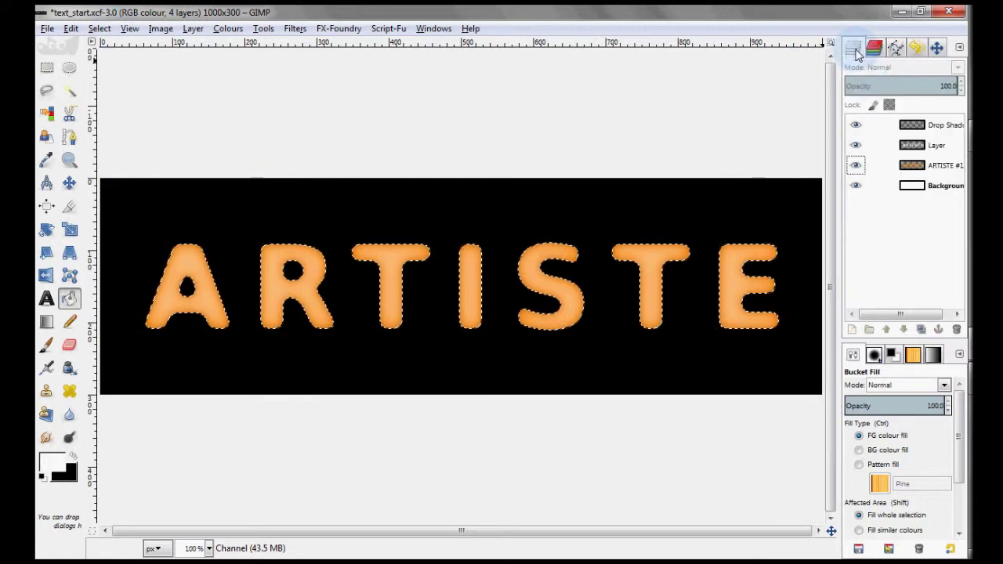
pyautogui.click(946, 168)
pyautogui.rightClick(945, 167)
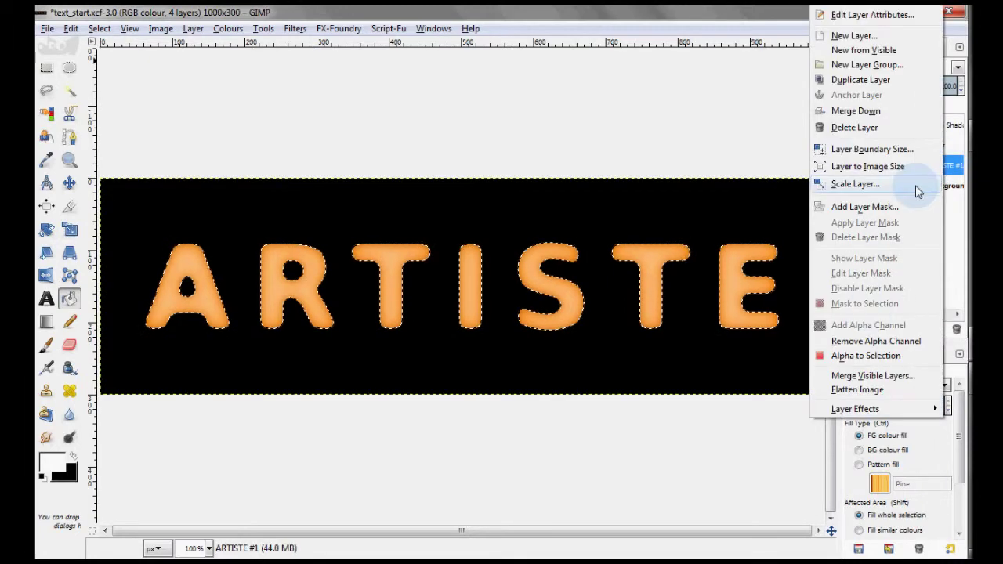
pyautogui.click(877, 357)
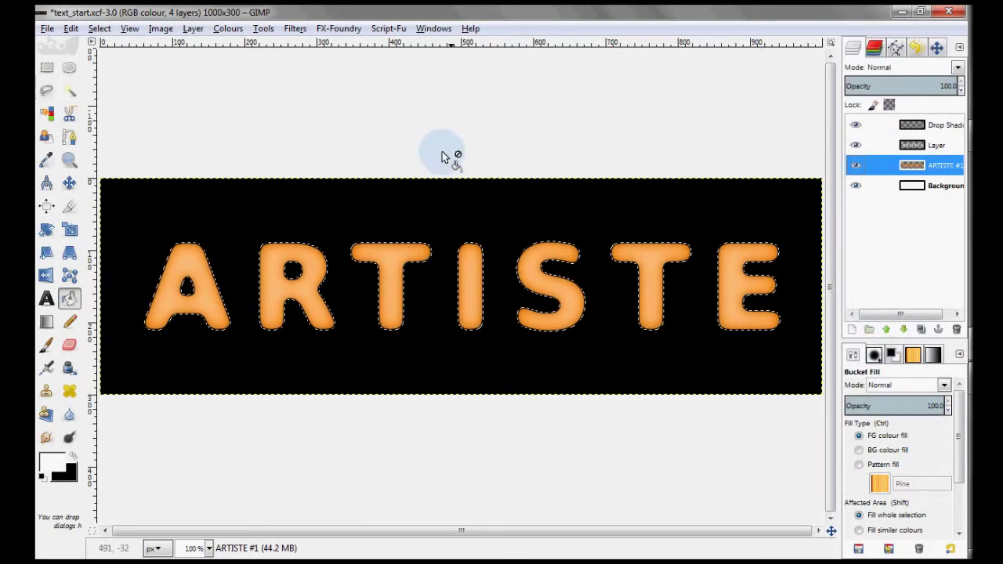
pyautogui.click(68, 184)
pyautogui.click(406, 269)
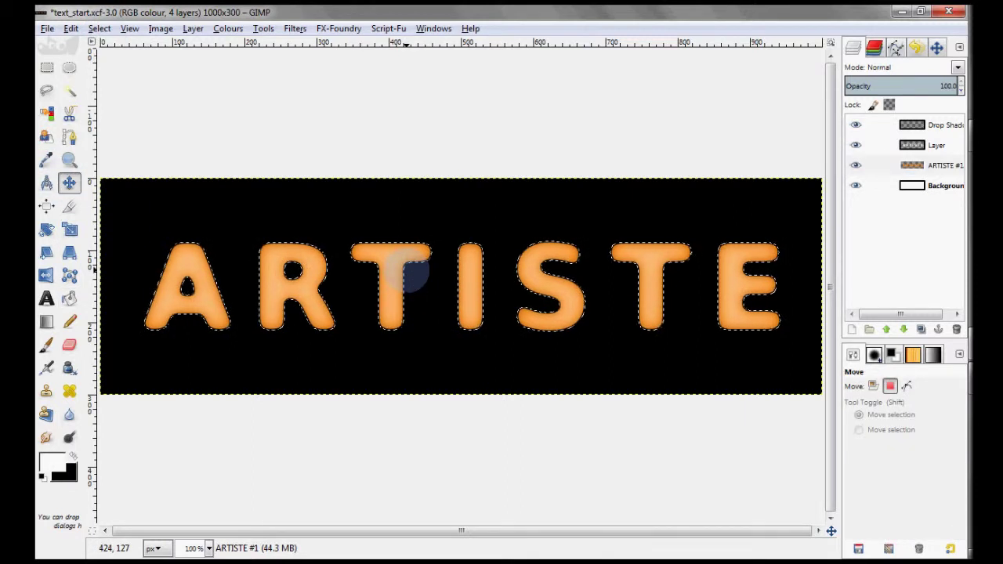
pyautogui.moveTo(417, 312); pyautogui.dragTo(453, 337)
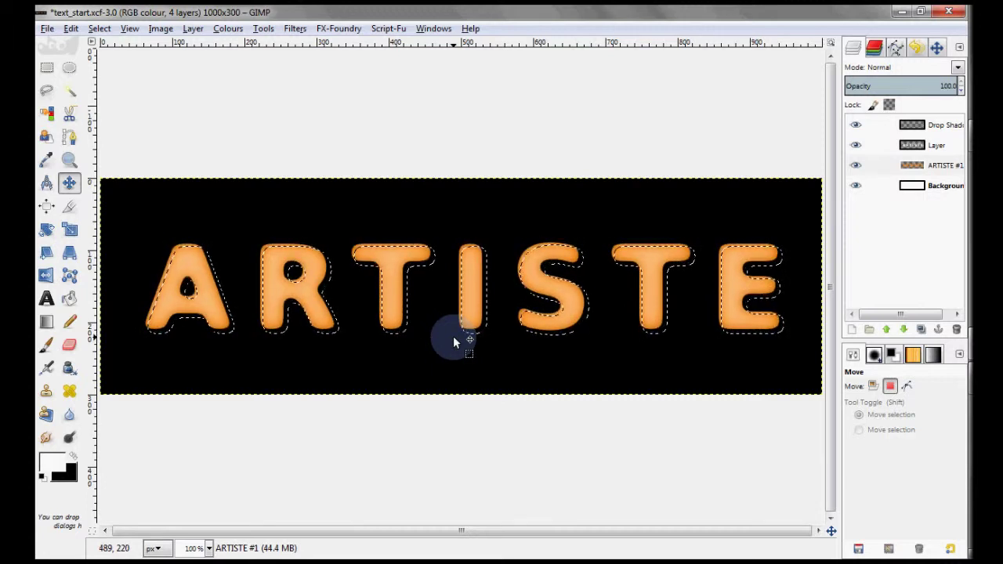
pyautogui.click(100, 28)
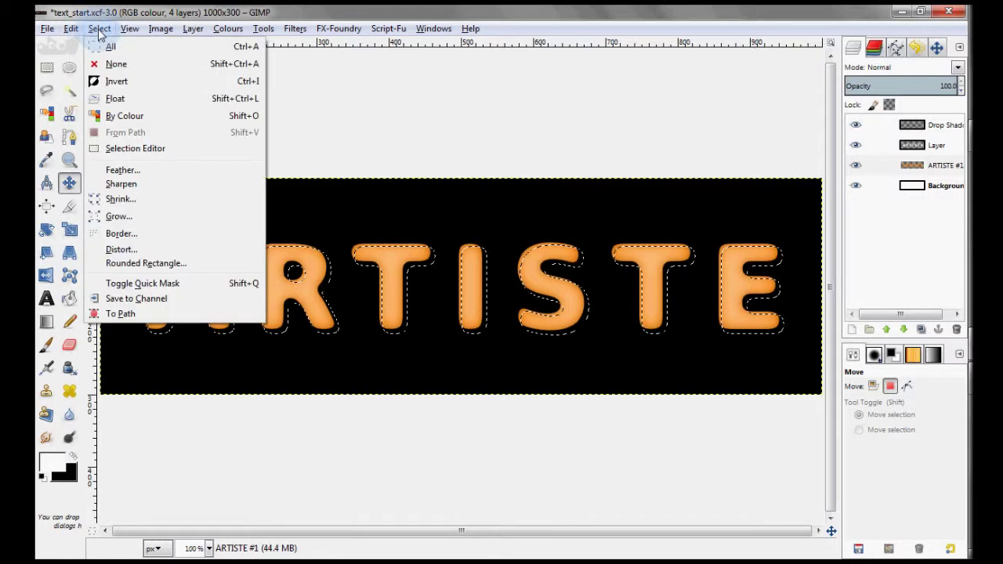
# Invert the selection, intersect it with the saved Channel, and hide the channel mask.
pyautogui.click(117, 81)
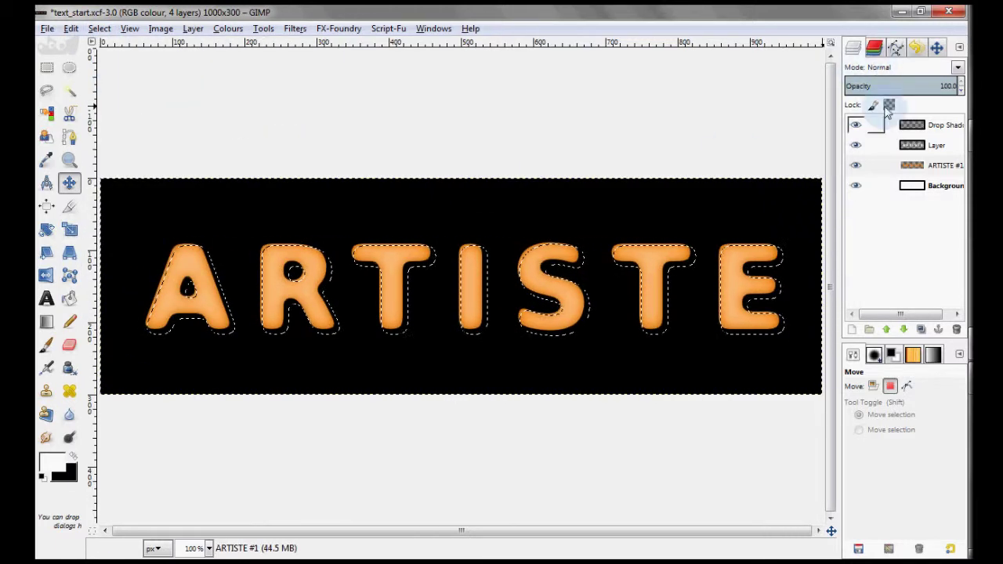
pyautogui.click(874, 47)
pyautogui.click(900, 188)
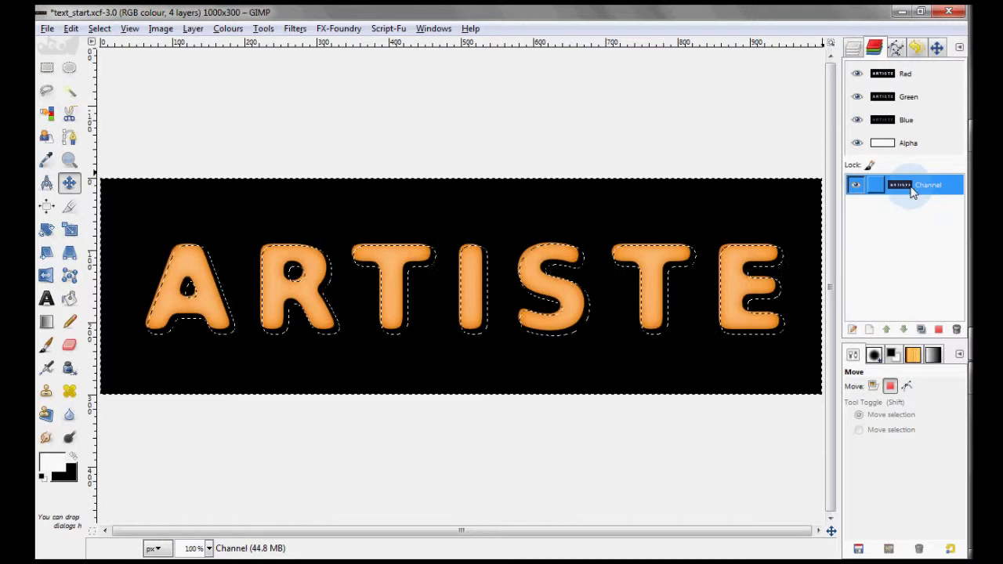
pyautogui.rightClick(911, 192)
pyautogui.click(854, 344)
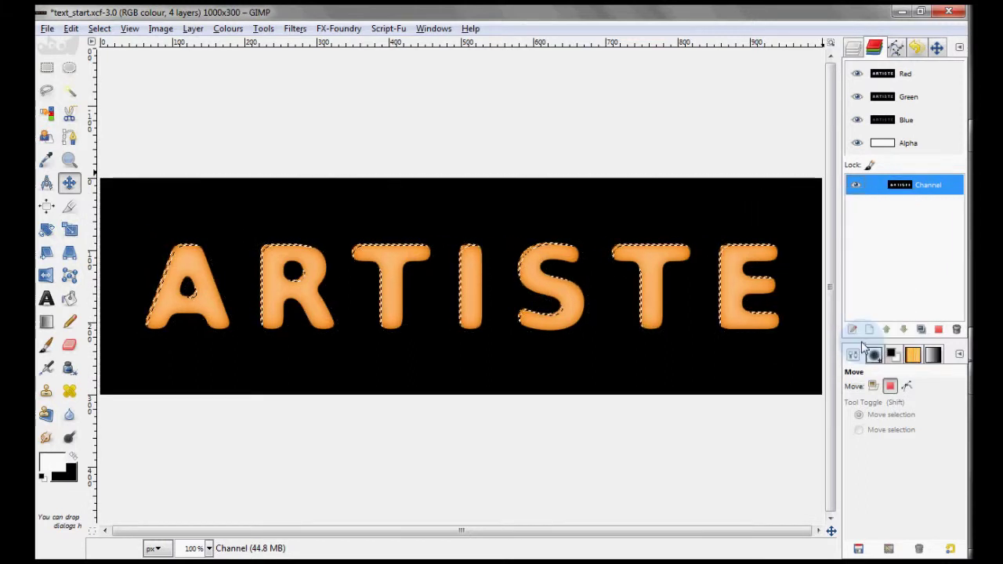
pyautogui.click(856, 185)
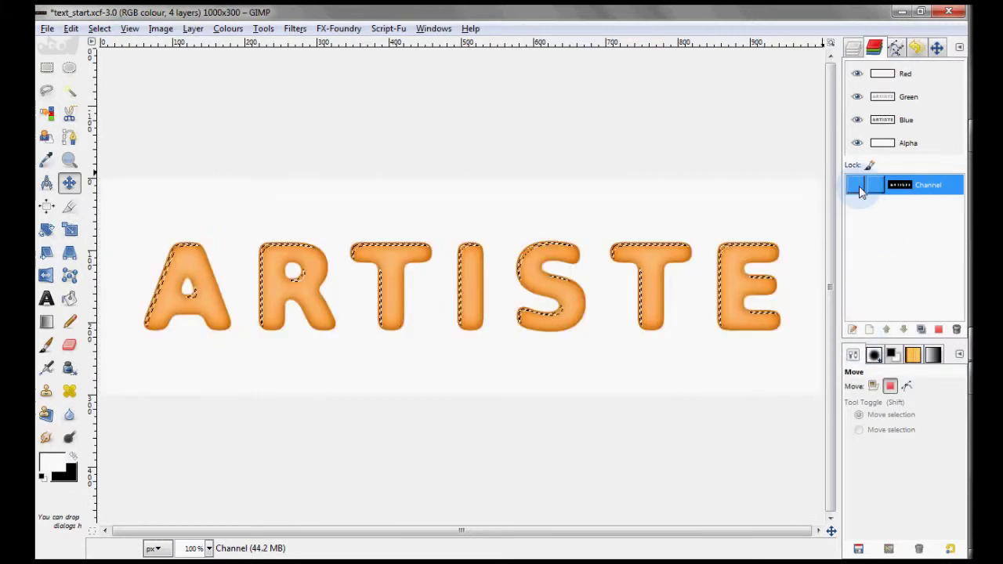
pyautogui.click(853, 48)
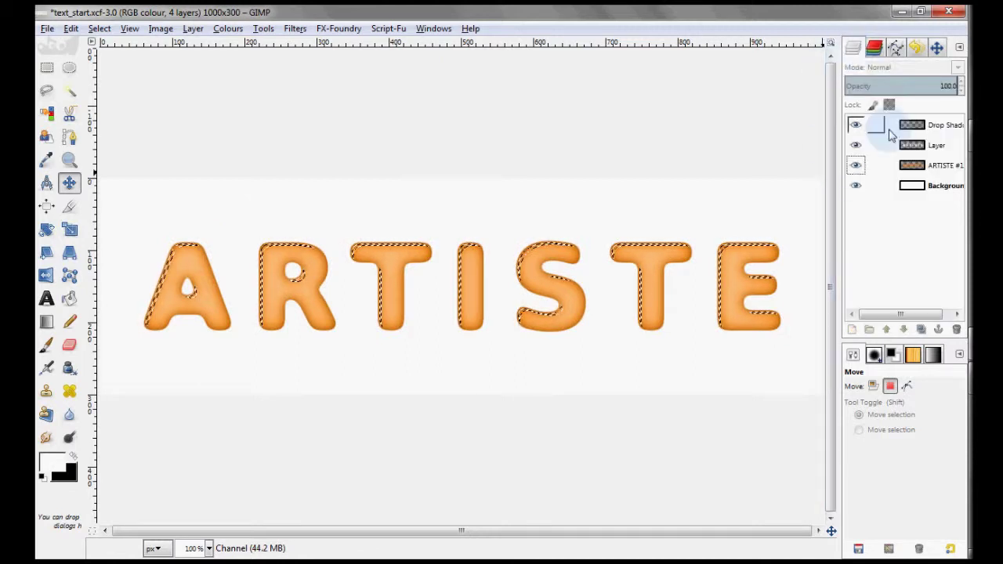
# Add transparent Layer #1 above Drop Shadow and fill the edge slivers white.
pyautogui.click(937, 125)
pyautogui.click(853, 329)
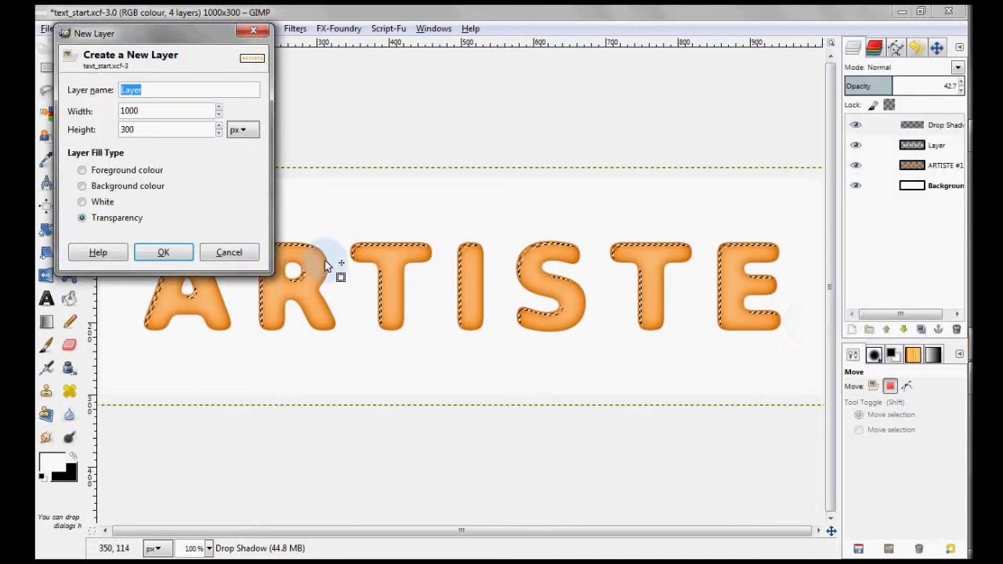
pyautogui.click(163, 252)
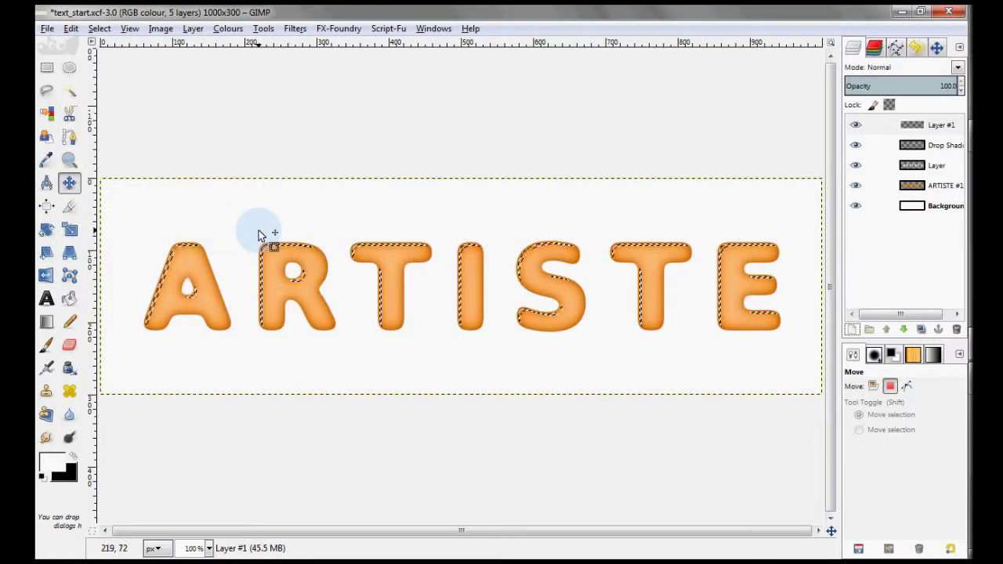
pyautogui.click(69, 301)
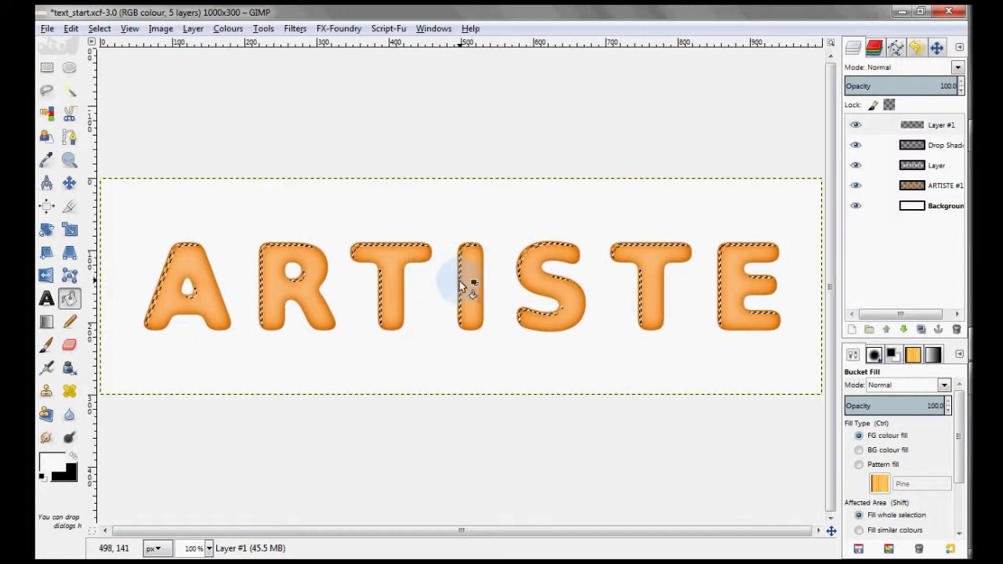
pyautogui.click(459, 280)
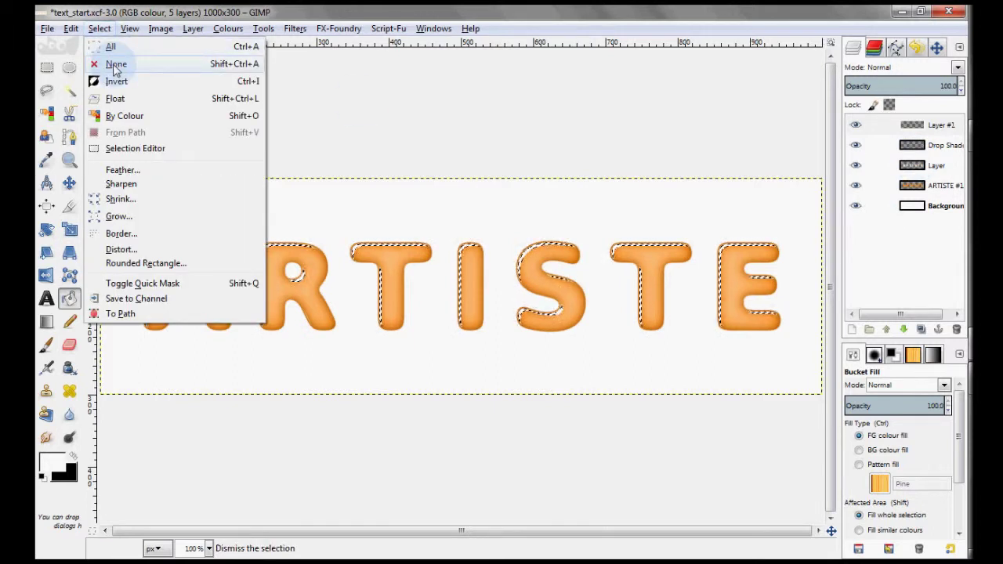
# Deselect and soften the white edge highlights with a 5 px Gaussian blur.
pyautogui.click(116, 64)
pyautogui.click(295, 29)
pyautogui.moveTo(309, 112)
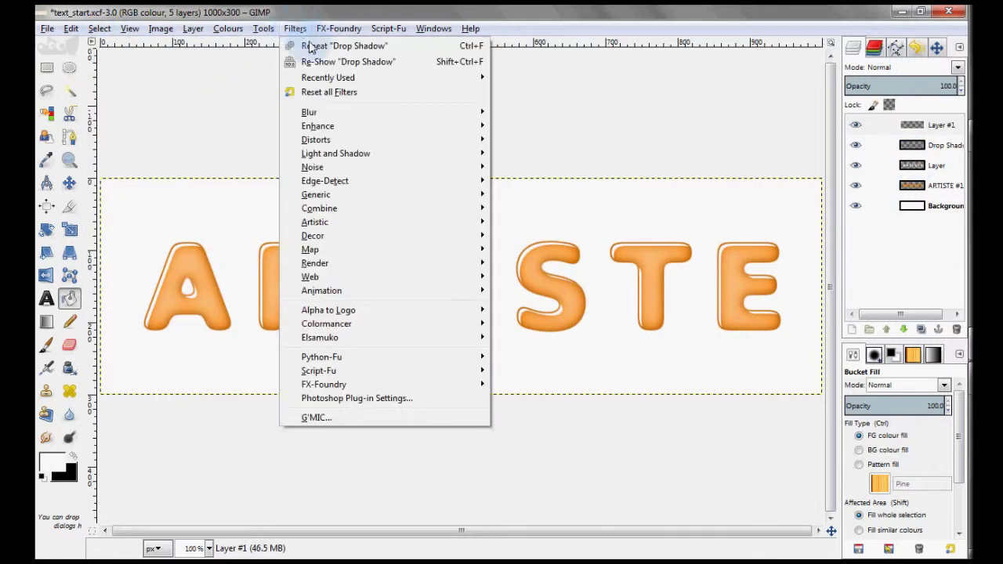
pyautogui.click(538, 126)
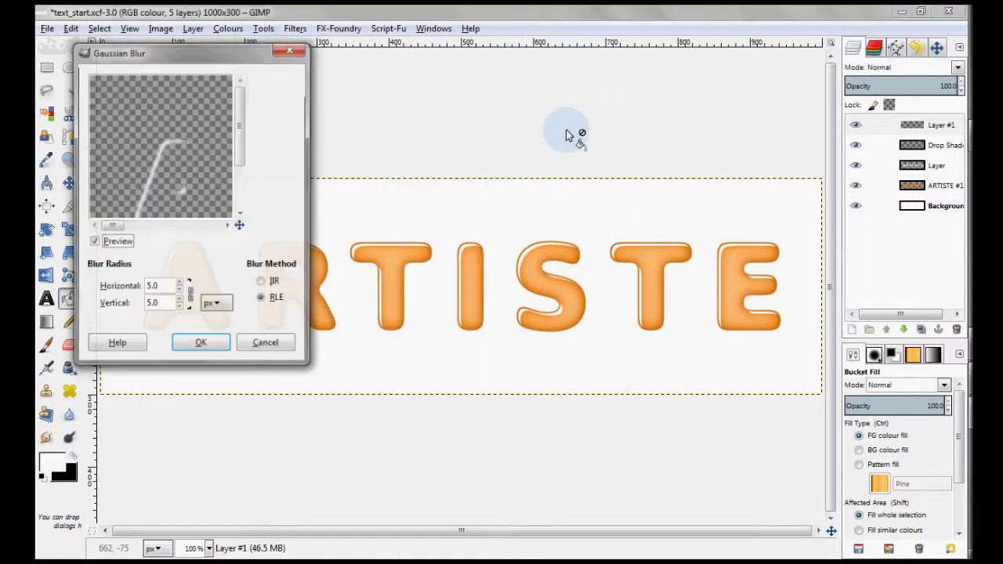
pyautogui.click(201, 345)
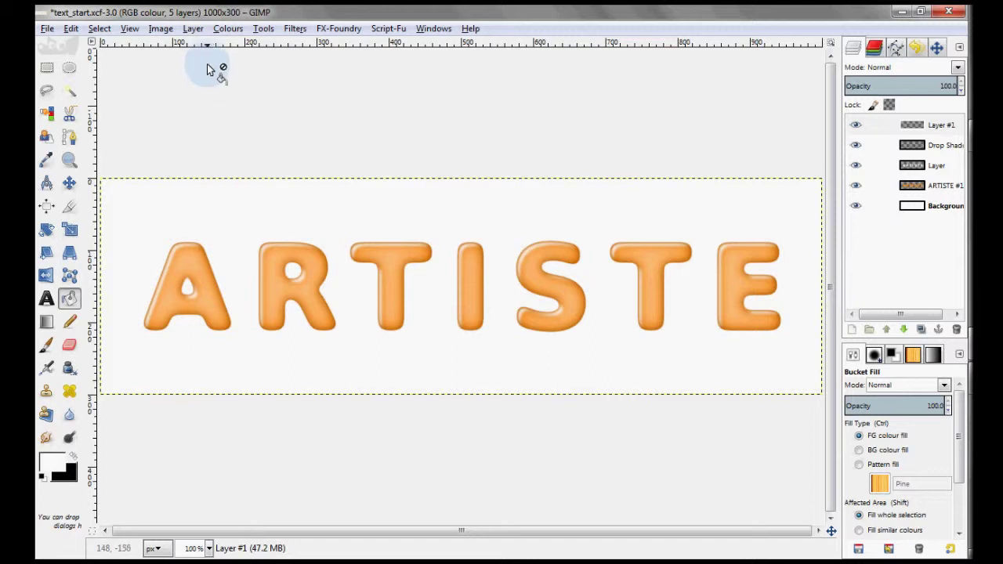
pyautogui.click(225, 29)
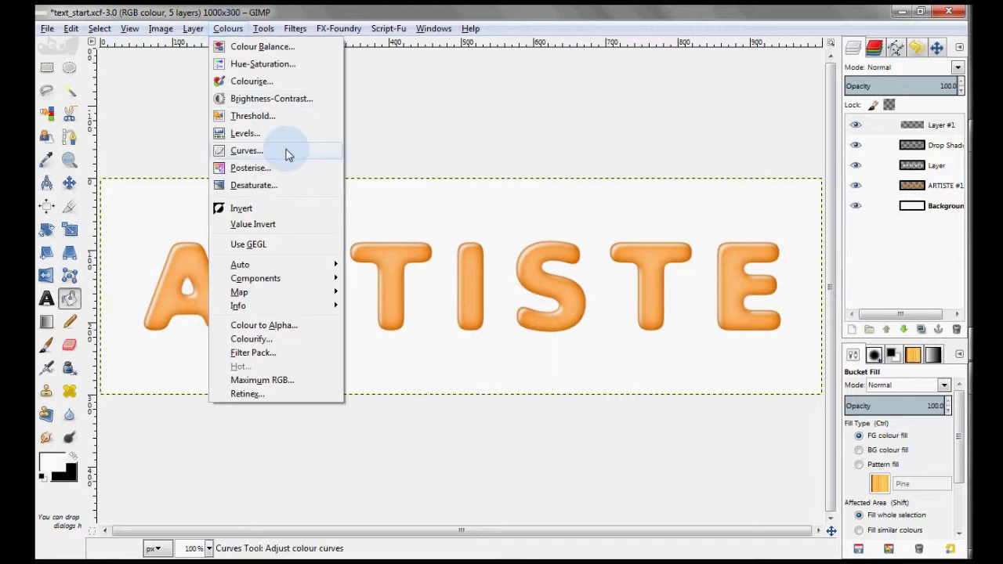
# Apply Levels to the highlight layer's Alpha channel with input levels 45, 1.06 and 163.
pyautogui.click(286, 142)
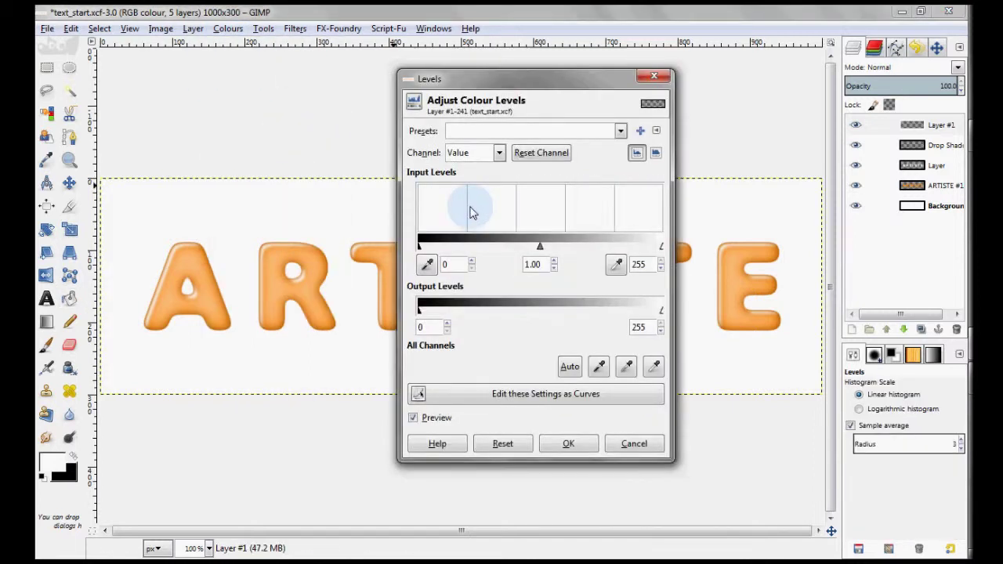
pyautogui.click(473, 154)
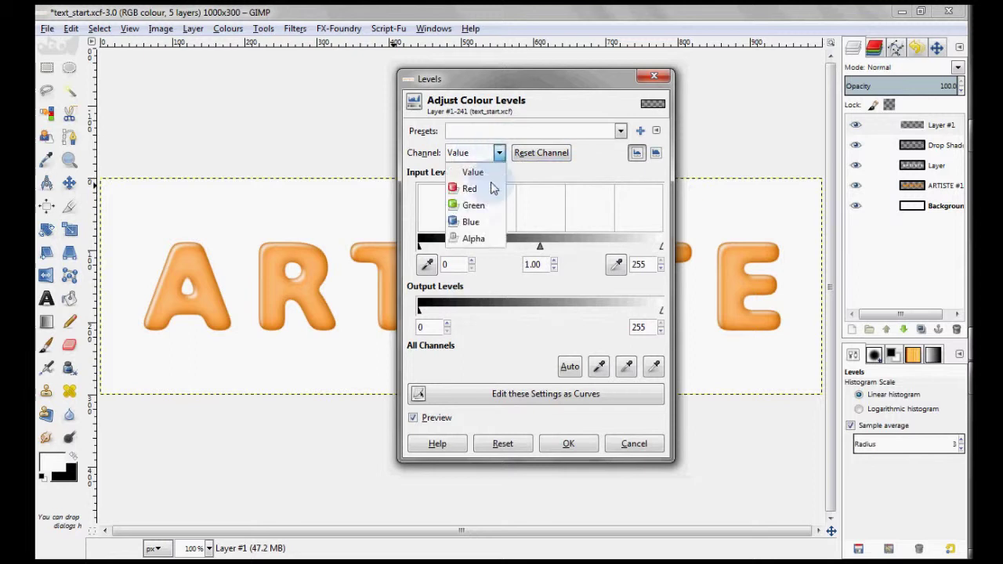
pyautogui.click(494, 244)
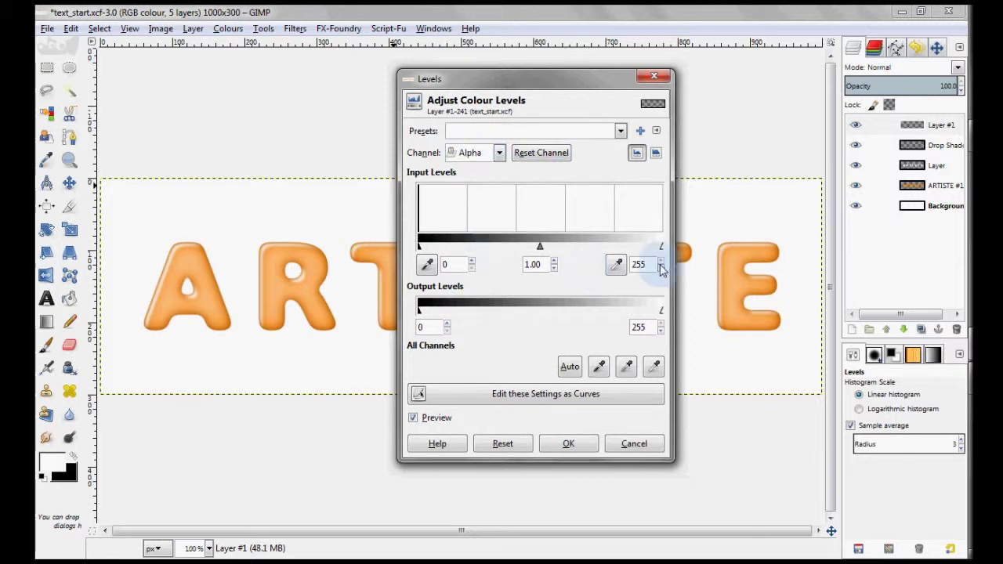
pyautogui.moveTo(659, 251); pyautogui.dragTo(560, 252)
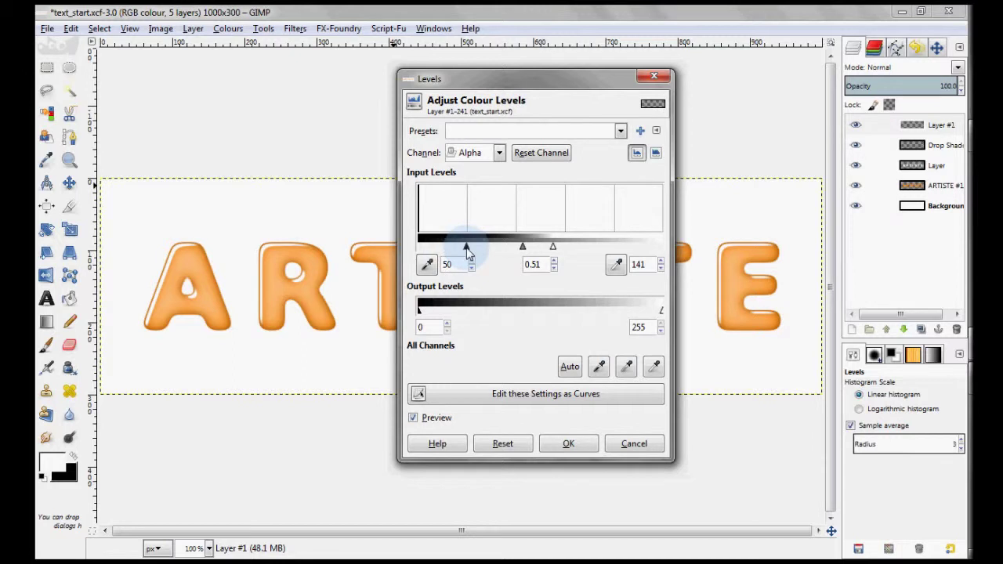
pyautogui.moveTo(467, 249); pyautogui.dragTo(460, 250)
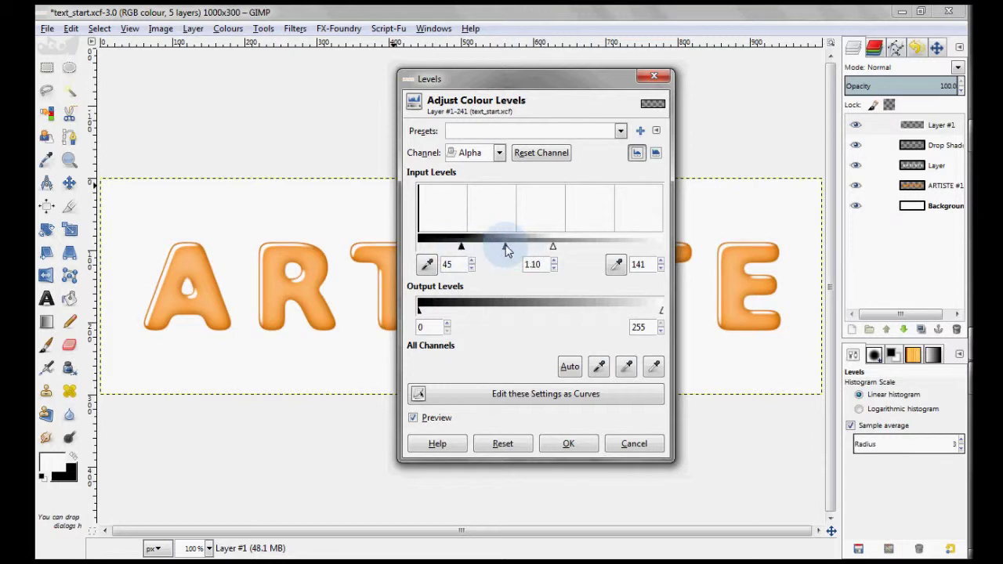
pyautogui.moveTo(561, 249); pyautogui.dragTo(579, 247)
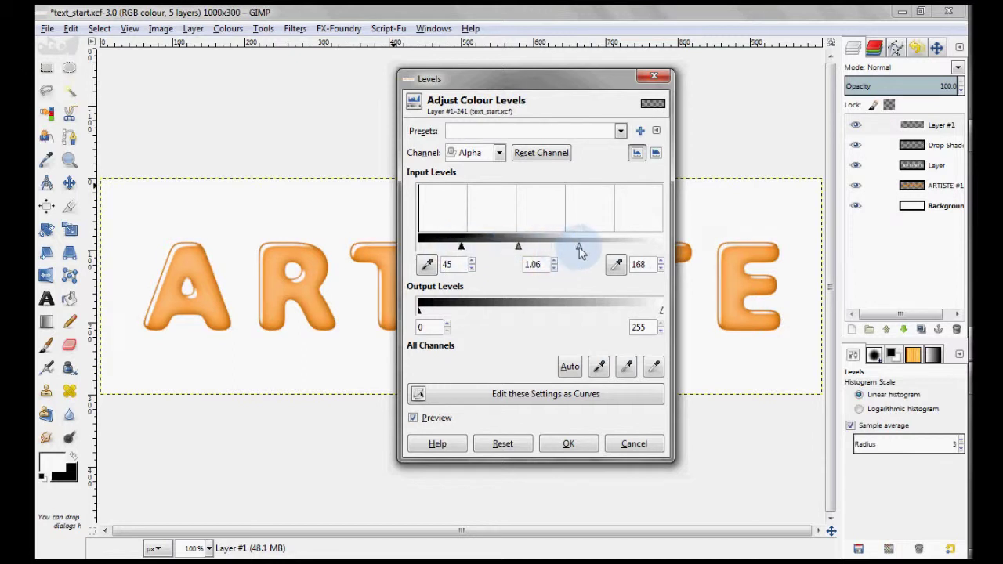
pyautogui.click(569, 444)
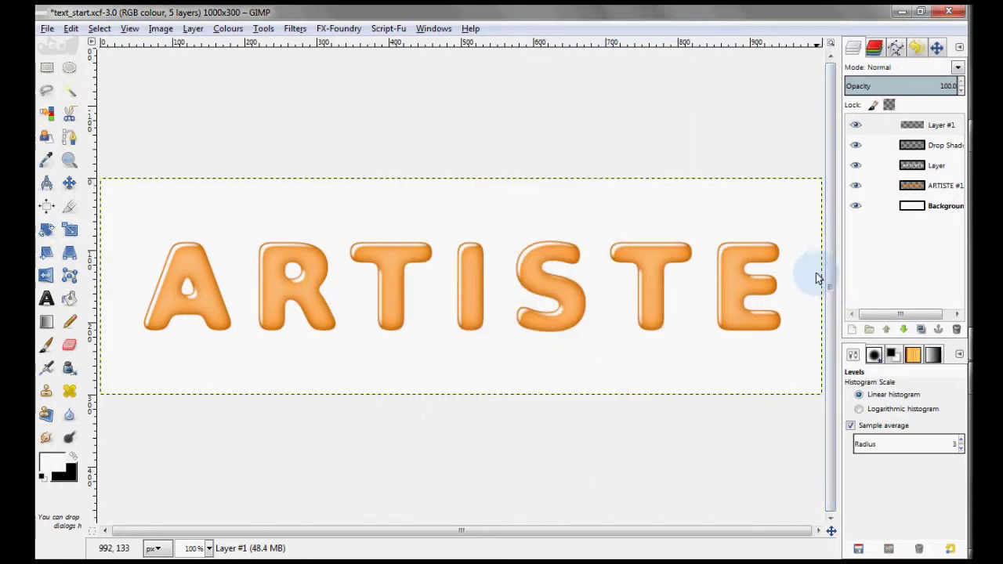